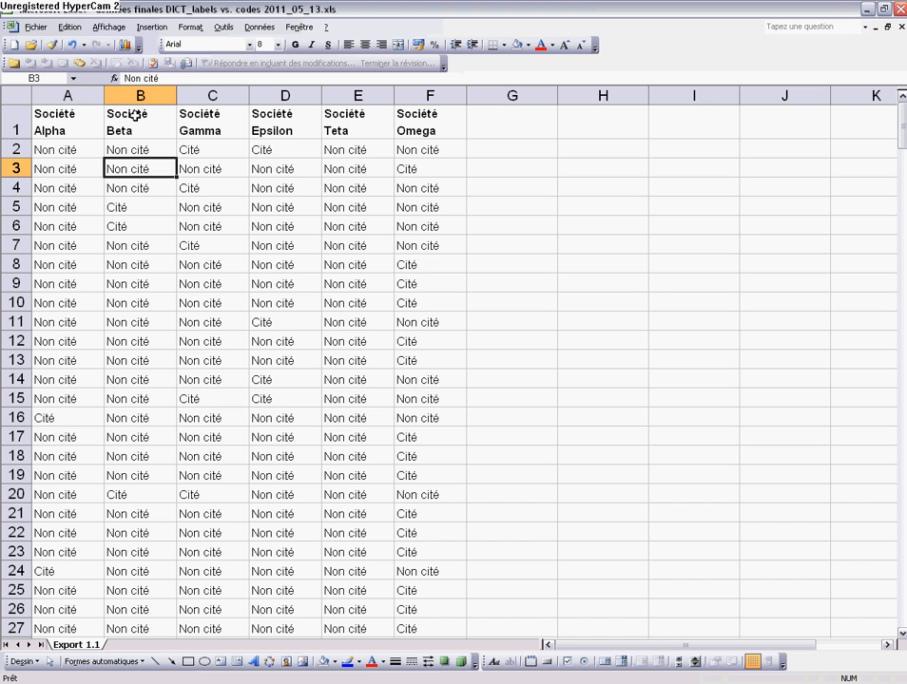
Step: Examine the answers in row 2 to see which companies the first respondent cited
{"action": "left_click", "coordinate": [16, 149]}
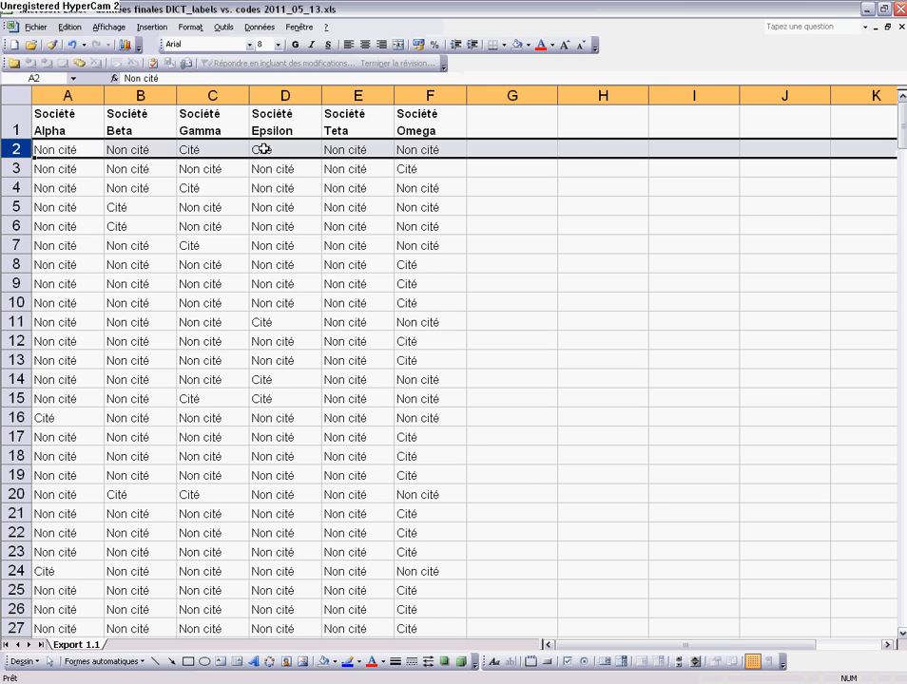
{"action": "left_click", "coordinate": [229, 129]}
{"action": "left_click", "coordinate": [231, 148]}
{"action": "left_click", "coordinate": [301, 134]}
{"action": "left_click", "coordinate": [301, 149]}
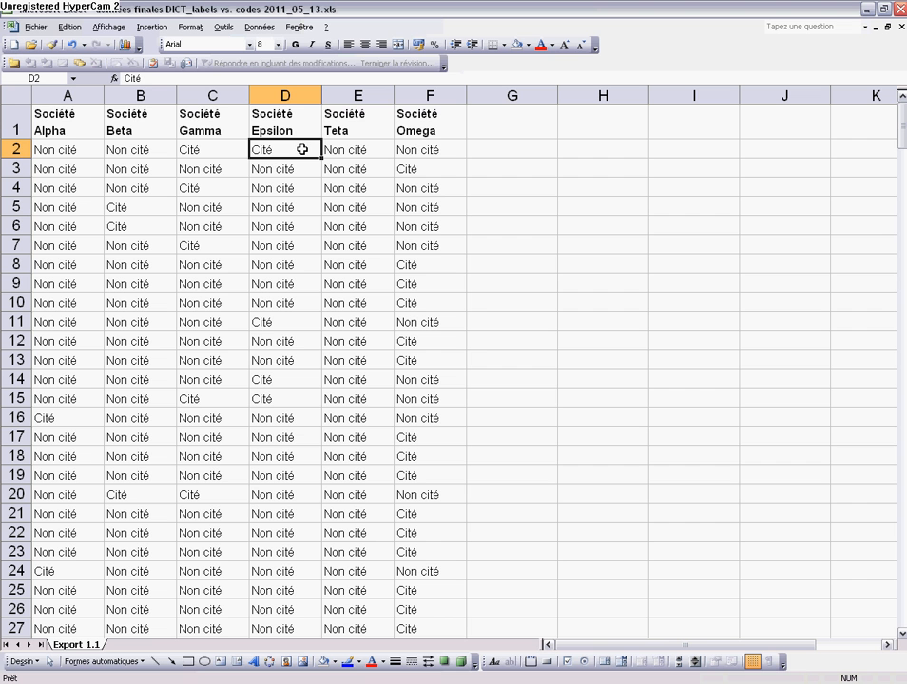
{"action": "left_click", "coordinate": [421, 149]}
{"action": "left_click", "coordinate": [352, 149]}
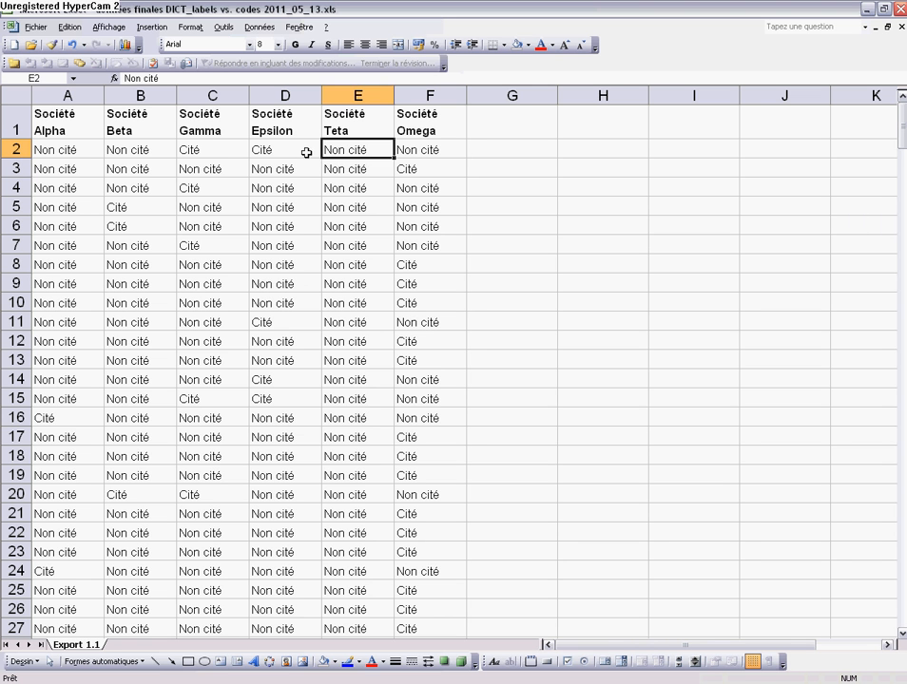
{"action": "left_click", "coordinate": [129, 149]}
Step: Widen column G and set the font size of the whole sheet to 8
{"action": "left_click_drag", "start_coordinate": [557, 95], "coordinate": [616, 85]}
{"action": "left_click", "coordinate": [22, 96]}
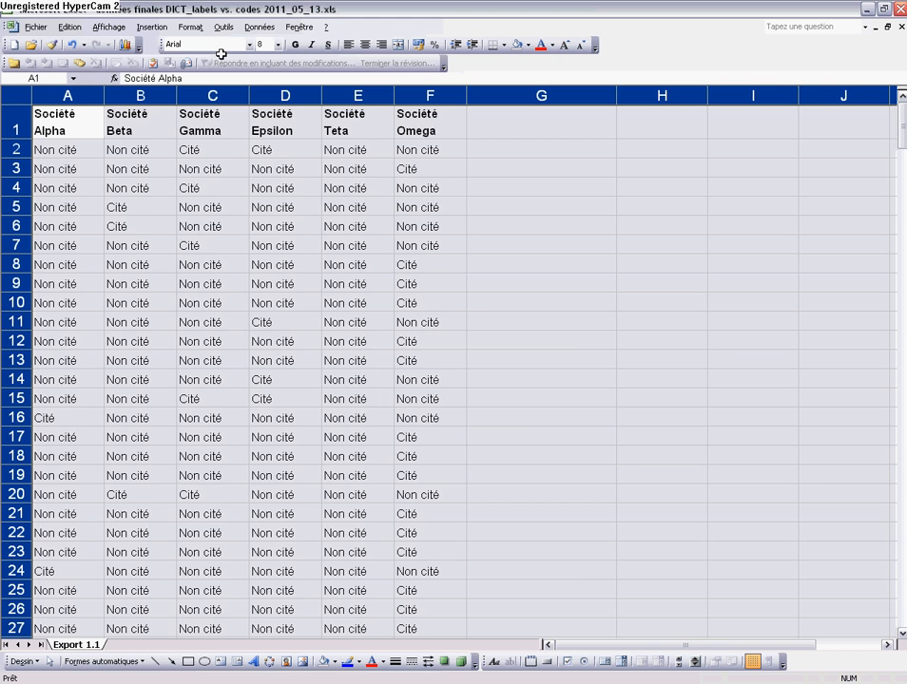
{"action": "left_click", "coordinate": [278, 45]}
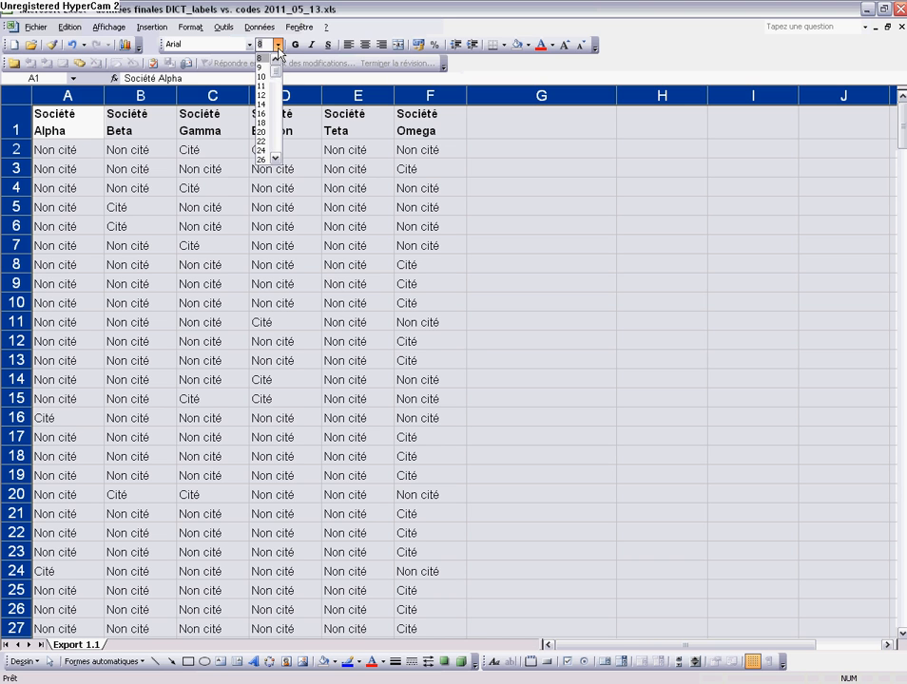
{"action": "left_click", "coordinate": [266, 59]}
Step: Enter the header QCM in cell G1
{"action": "left_click", "coordinate": [501, 135]}
{"action": "left_click", "coordinate": [498, 146]}
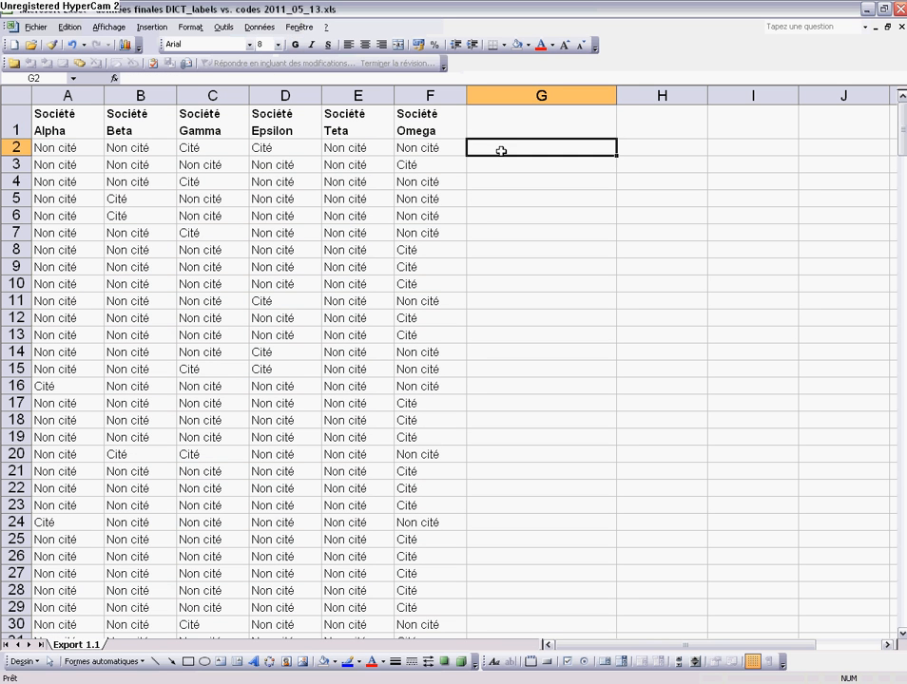
{"action": "left_click", "coordinate": [502, 130]}
{"action": "type", "text": "QCM"}
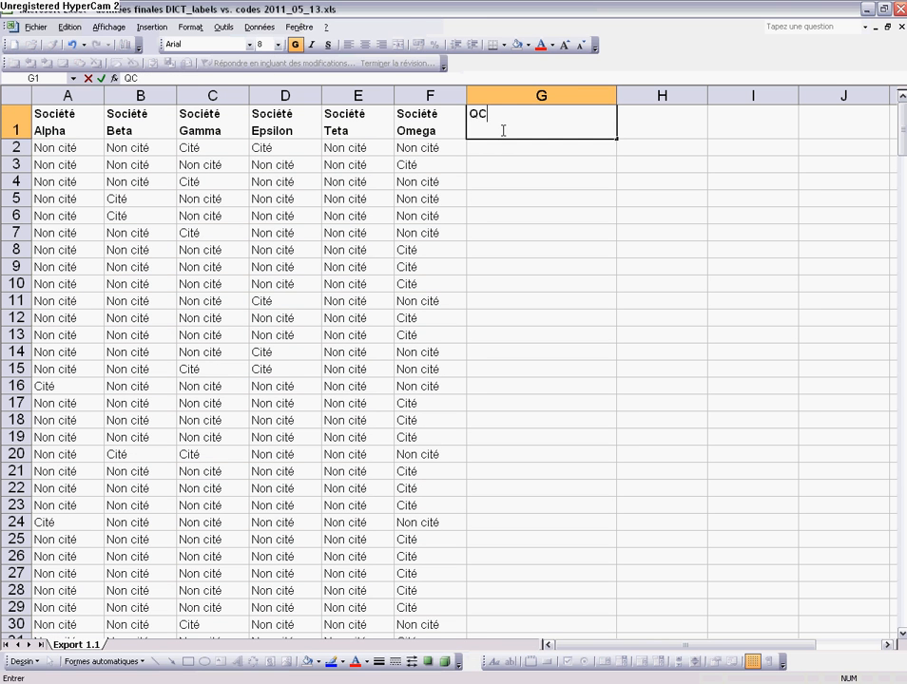
{"action": "key", "text": "Return"}
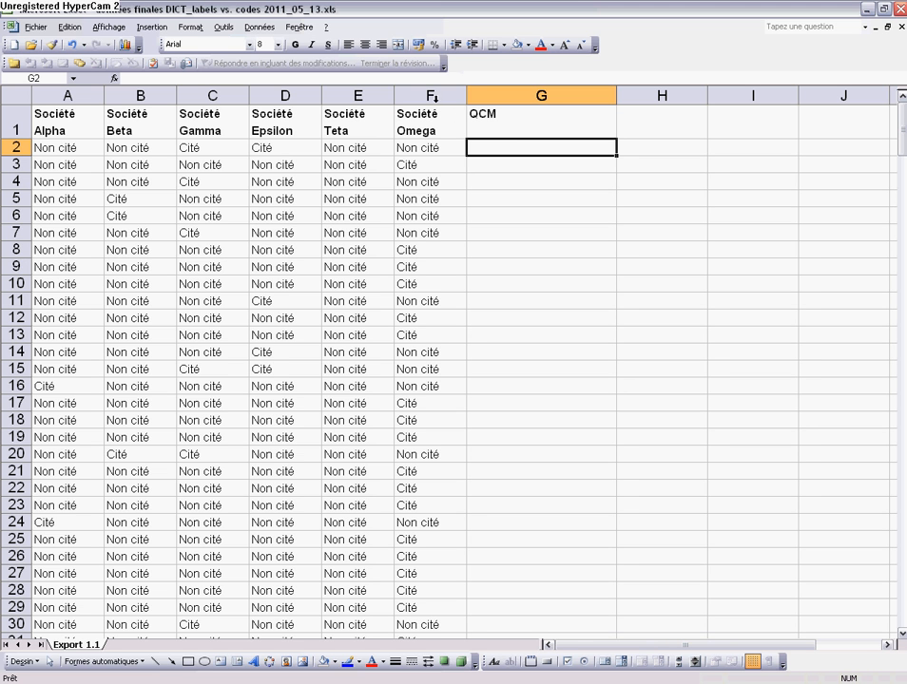
Step: Replace every "Non cité" in columns A to F with nothing, leaving those cells empty
{"action": "left_click_drag", "start_coordinate": [430, 96], "coordinate": [86, 96]}
{"action": "key", "text": "ctrl+f"}
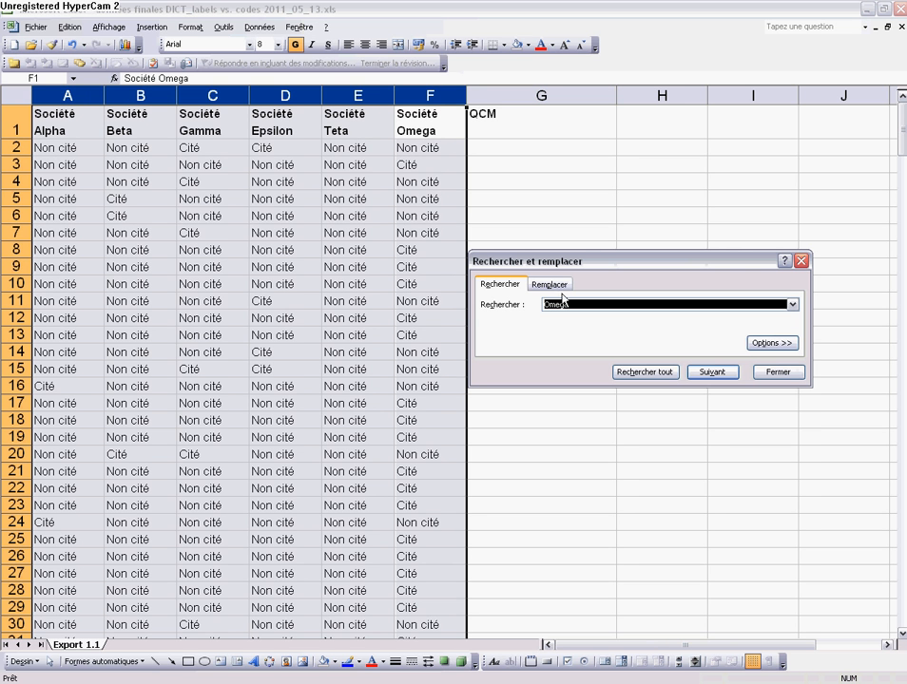
{"action": "type", "text": "Non cité"}
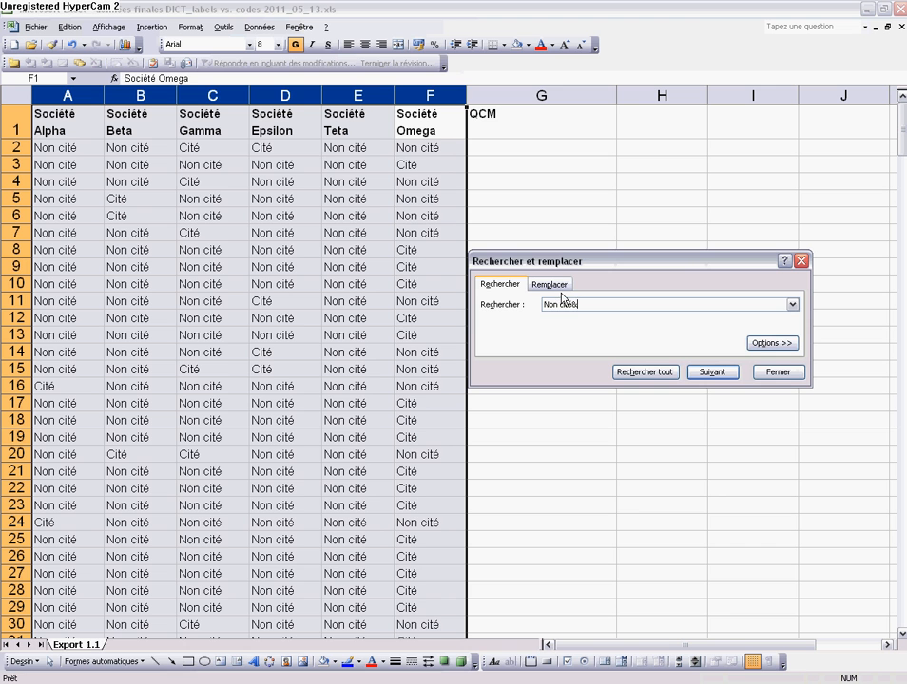
{"action": "left_click", "coordinate": [555, 285]}
{"action": "key", "text": "BackSpace"}
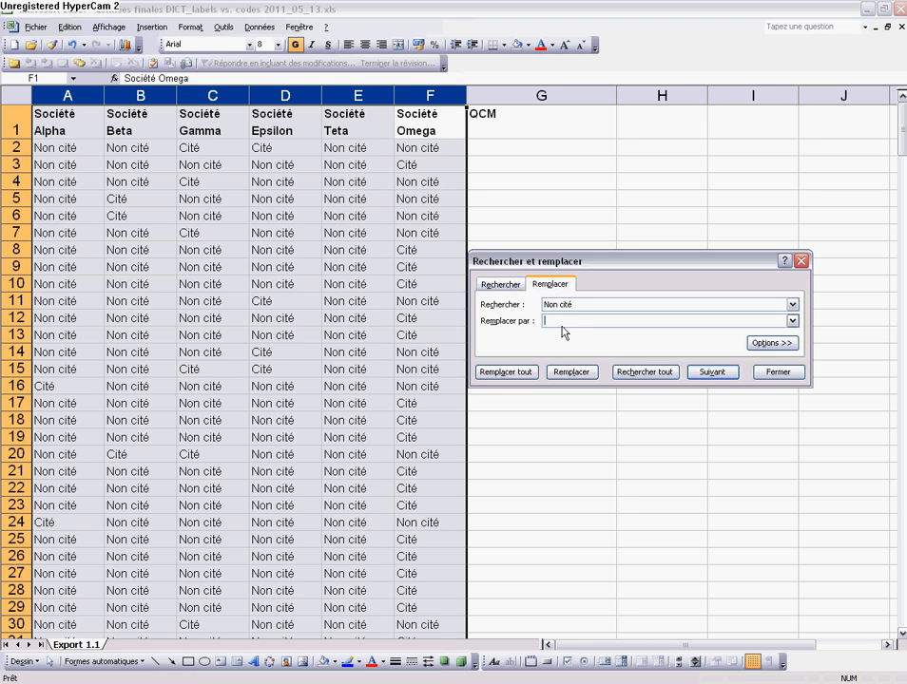
{"action": "left_click", "coordinate": [505, 371]}
{"action": "left_click", "coordinate": [514, 386]}
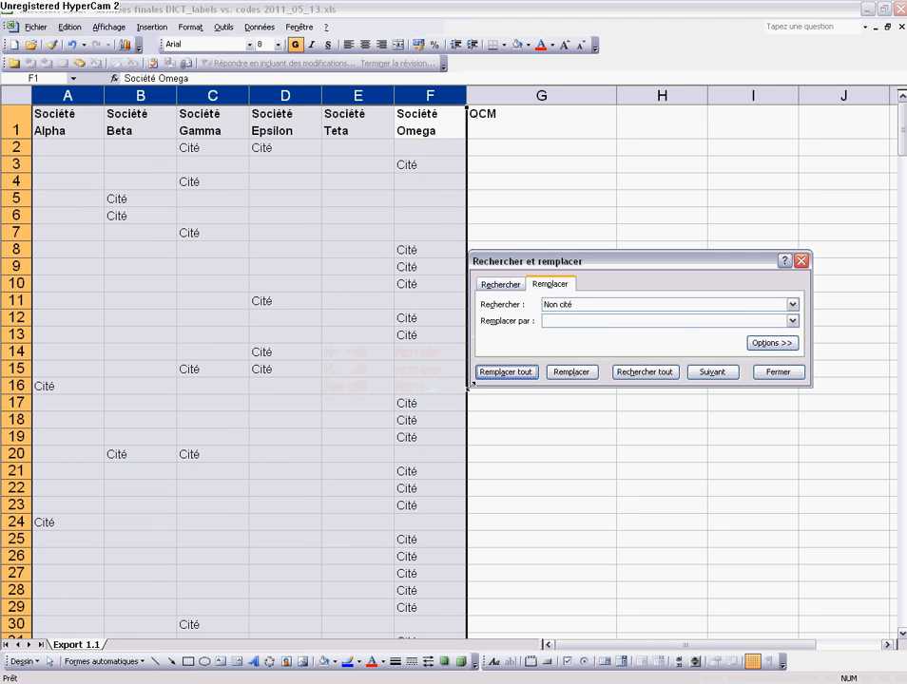
{"action": "left_click", "coordinate": [801, 261]}
{"action": "left_click", "coordinate": [401, 180]}
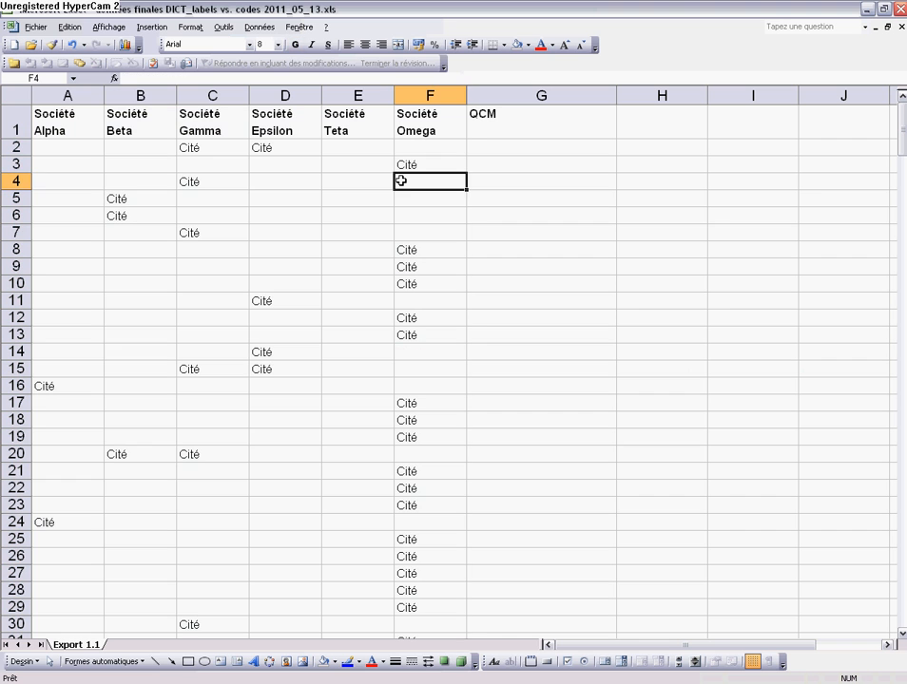
{"action": "left_click", "coordinate": [413, 163]}
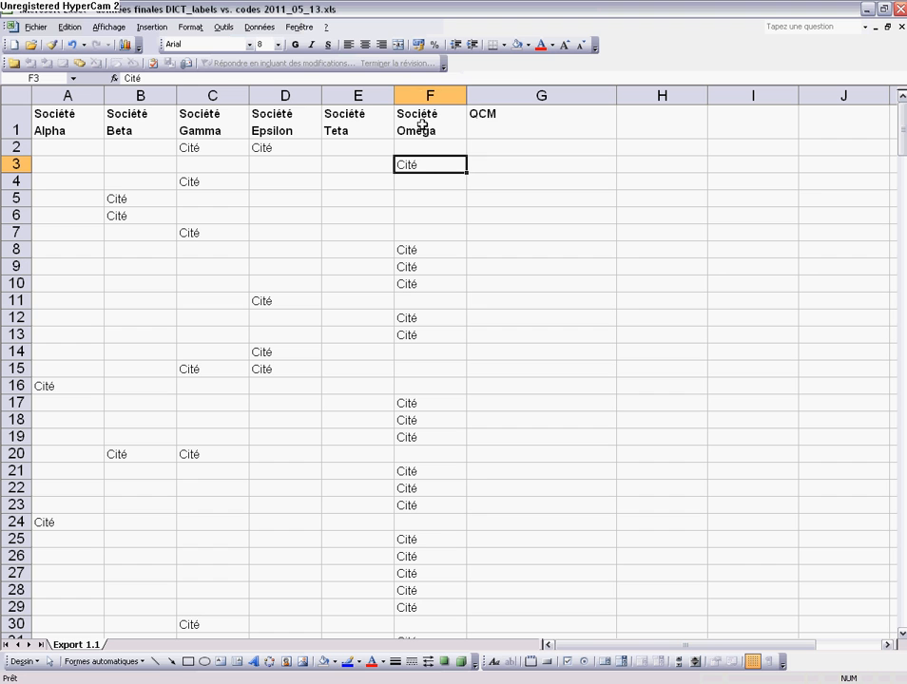
{"action": "left_click", "coordinate": [252, 151]}
{"action": "left_click", "coordinate": [171, 151]}
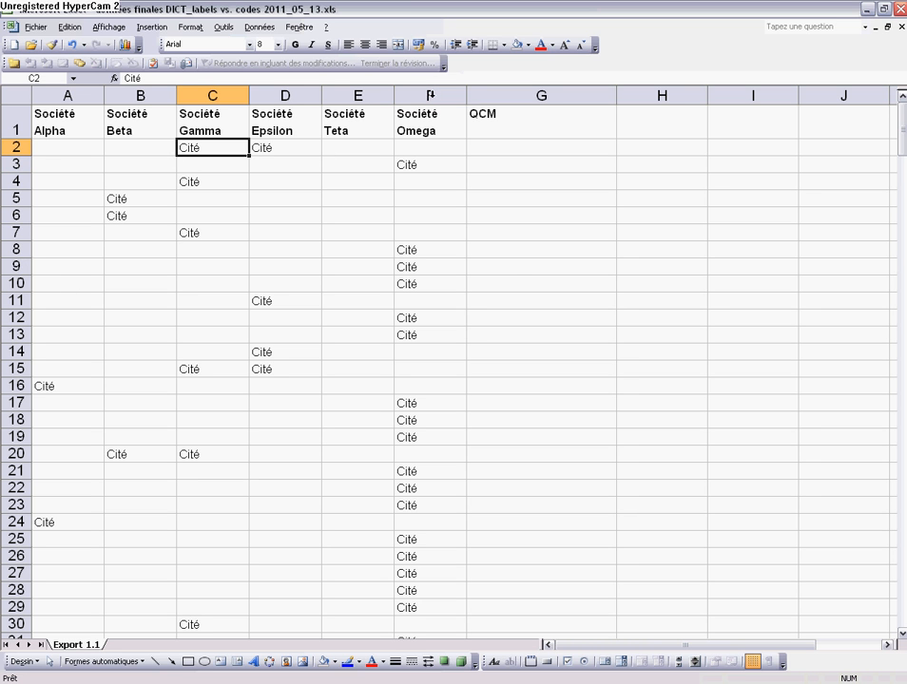
Step: Replace every "Cité" in the Société Omega column with "Omega"
{"action": "left_click", "coordinate": [429, 95]}
{"action": "key", "text": "ctrl+f"}
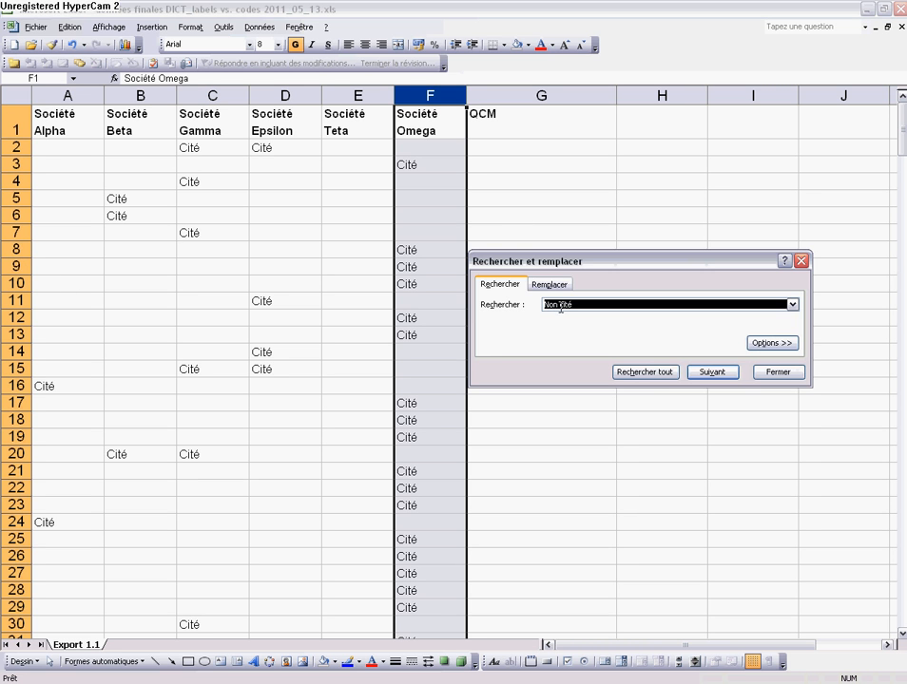
{"action": "left_click_drag", "start_coordinate": [559, 304], "coordinate": [505, 307]}
{"action": "type", "text": "Cité"}
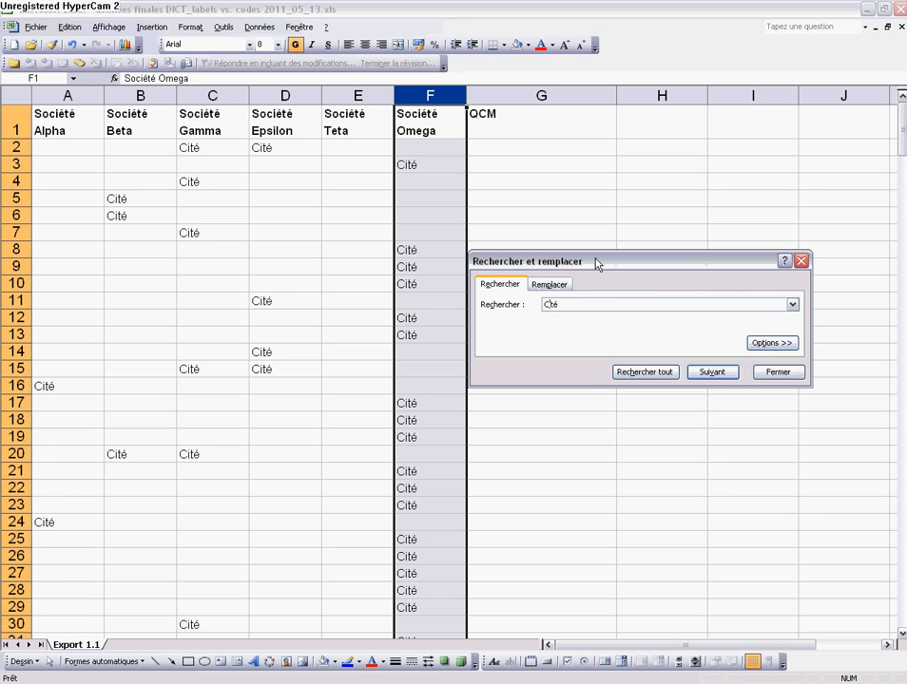
{"action": "left_click", "coordinate": [551, 285]}
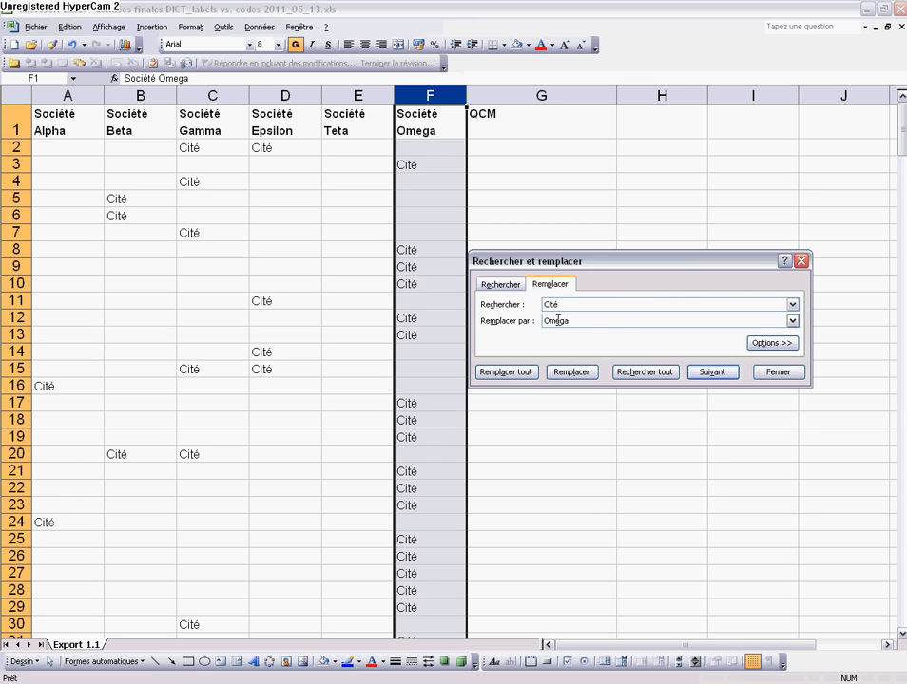
{"action": "left_click", "coordinate": [505, 372]}
{"action": "left_click", "coordinate": [460, 388]}
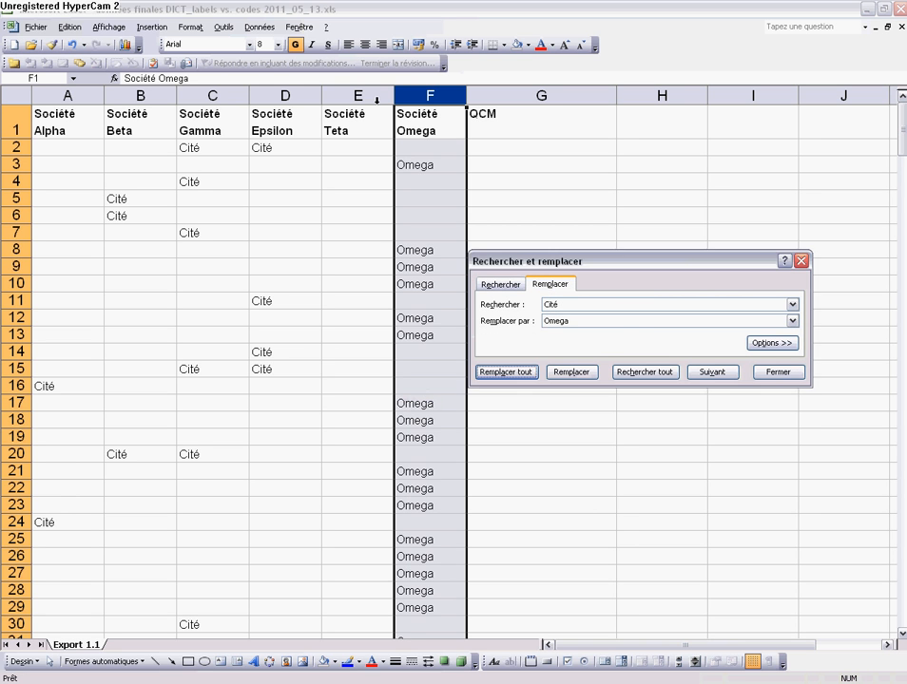
Step: Replace all occurrences of "Cité" in the Société Teta column with "Teta"
{"action": "left_click", "coordinate": [375, 99]}
{"action": "left_click", "coordinate": [568, 321]}
{"action": "double_click", "coordinate": [568, 321]}
{"action": "type", "text": "Te"}
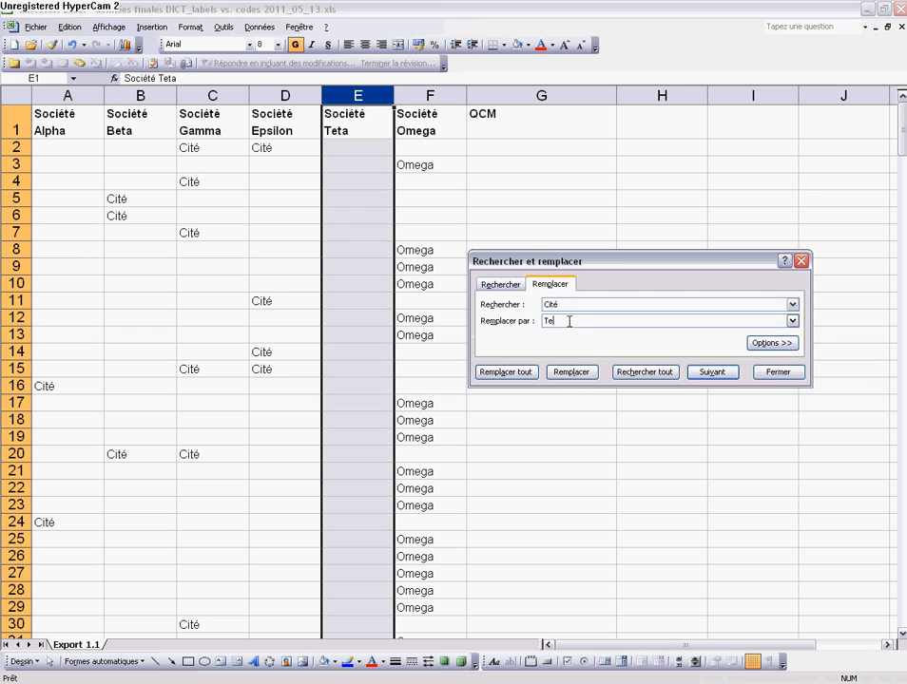
{"action": "type", "text": "ta"}
{"action": "left_click", "coordinate": [505, 372]}
{"action": "left_click", "coordinate": [455, 387]}
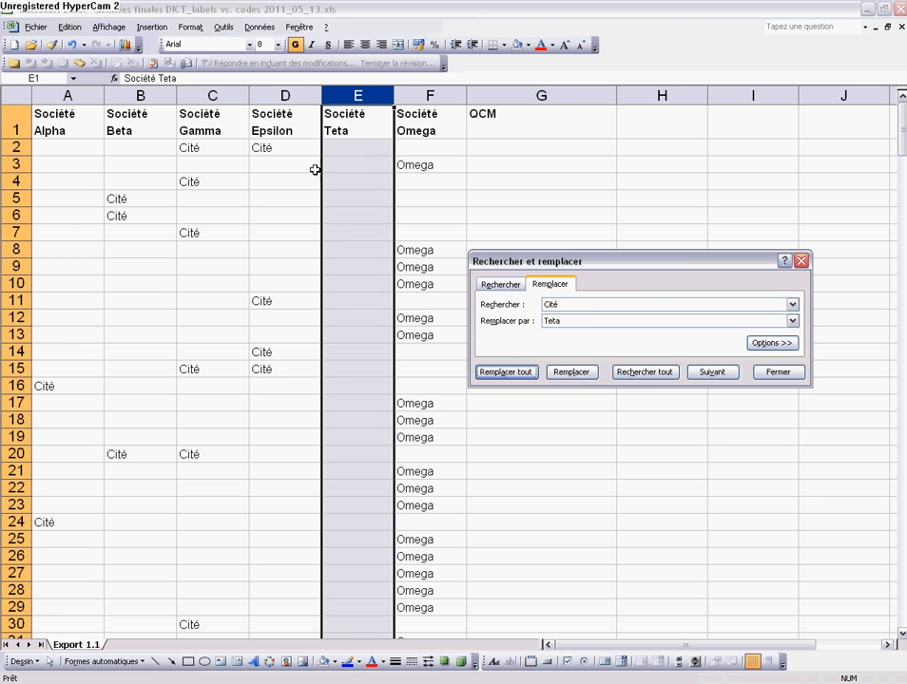
Step: Replace every "Cité" in the Société Epsilon column with "Epsilon"
{"action": "left_click", "coordinate": [313, 95]}
{"action": "double_click", "coordinate": [553, 321]}
{"action": "type", "text": "Epsilon"}
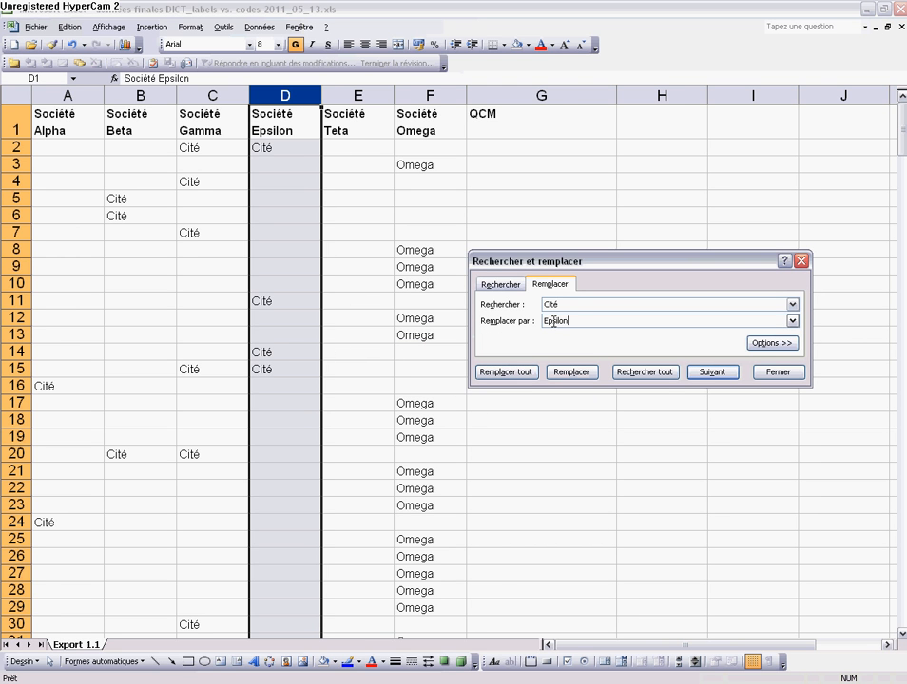
{"action": "left_click", "coordinate": [505, 371]}
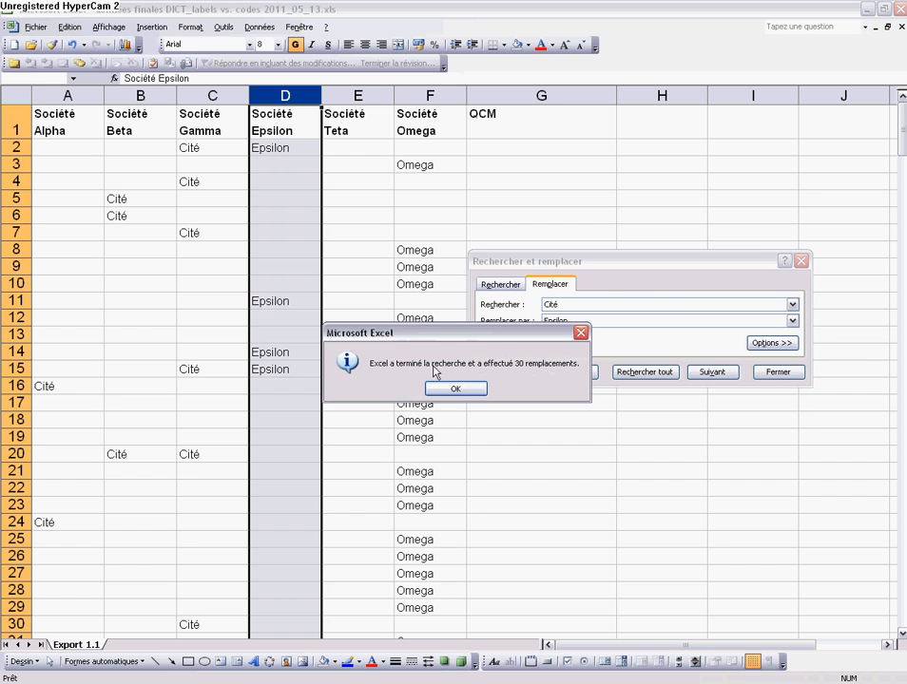
{"action": "left_click", "coordinate": [443, 383]}
Step: Replace every "Cité" in the Société Gamma column with "Gamma"
{"action": "left_click", "coordinate": [212, 95]}
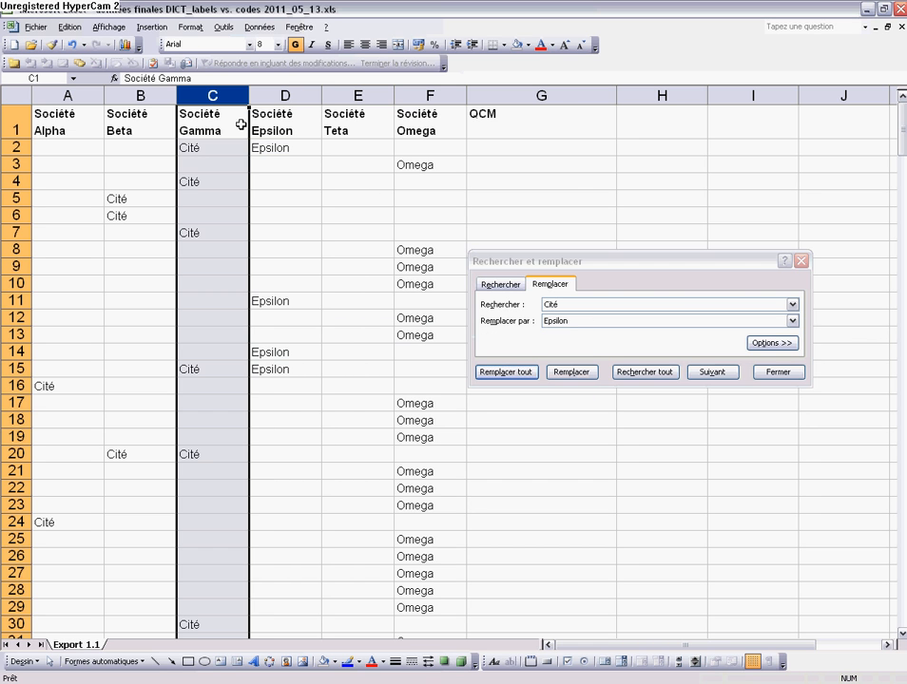
{"action": "double_click", "coordinate": [560, 321]}
{"action": "type", "text": "Gamma"}
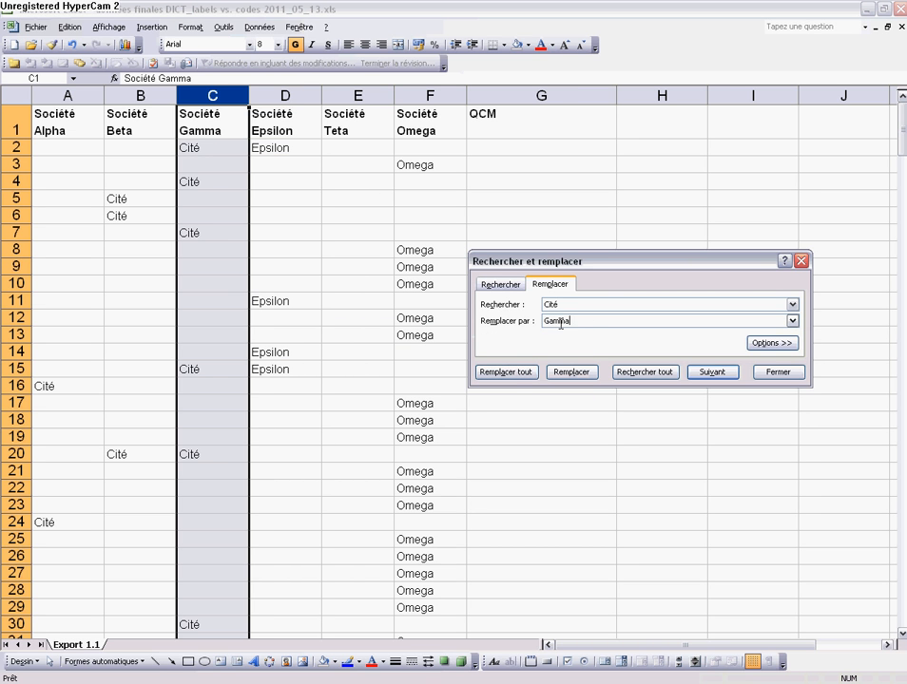
{"action": "left_click", "coordinate": [513, 374]}
{"action": "left_click", "coordinate": [455, 387]}
Step: Replace every "Cité" in the Société Beta column with "Beta"
{"action": "left_click", "coordinate": [162, 93]}
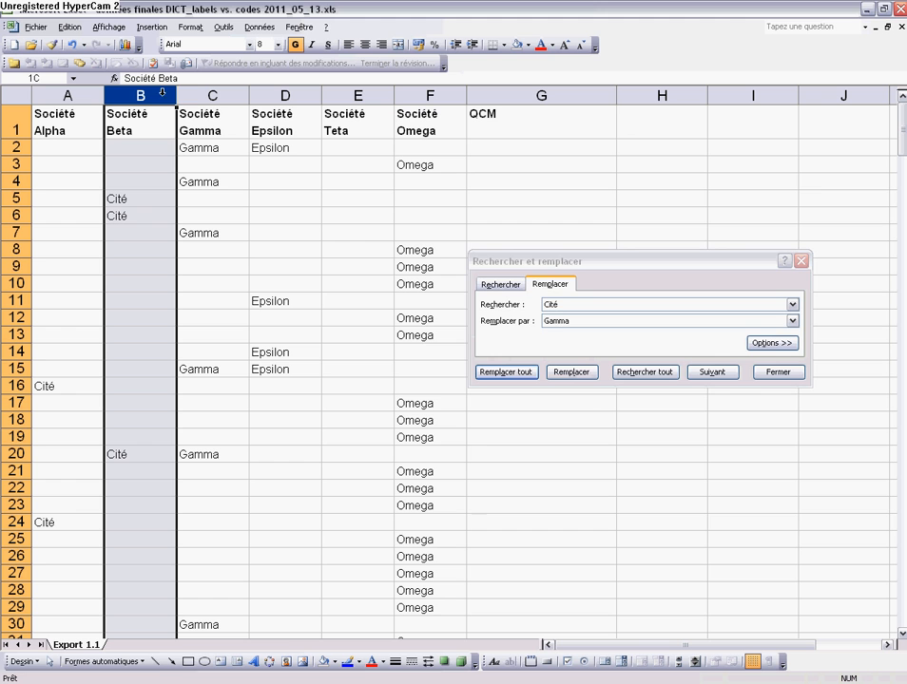
{"action": "double_click", "coordinate": [551, 321]}
{"action": "type", "text": "Beta"}
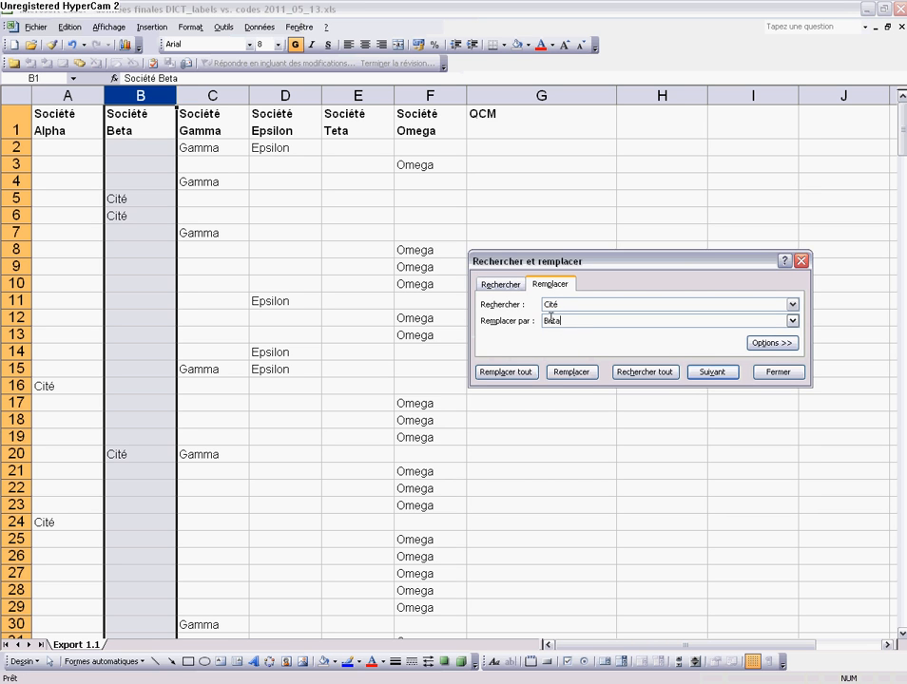
{"action": "left_click", "coordinate": [520, 373]}
{"action": "left_click", "coordinate": [472, 390]}
Step: Replace every "Cité" in the Société Alpha column with "Alpha" and close the find-and-replace dialog
{"action": "left_click", "coordinate": [67, 95]}
{"action": "double_click", "coordinate": [550, 320]}
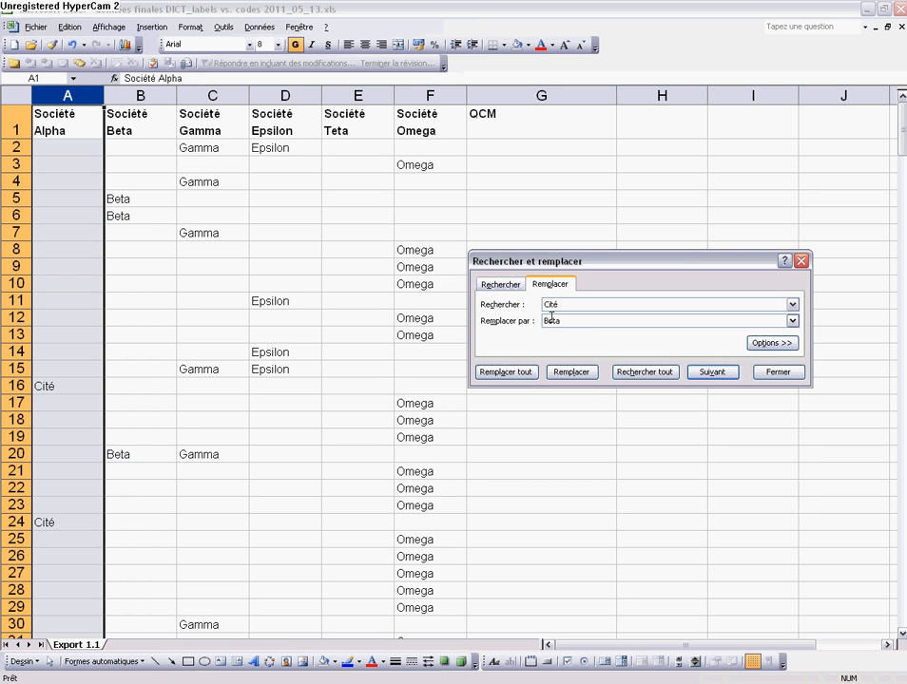
{"action": "type", "text": "Alpha"}
{"action": "left_click", "coordinate": [504, 371]}
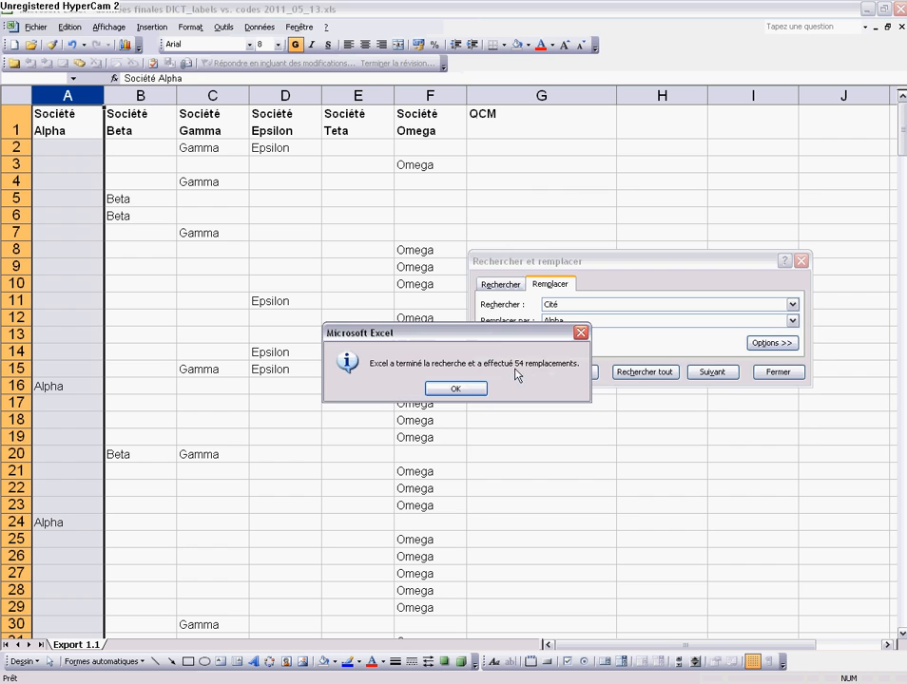
{"action": "left_click", "coordinate": [480, 389]}
{"action": "left_click", "coordinate": [801, 260]}
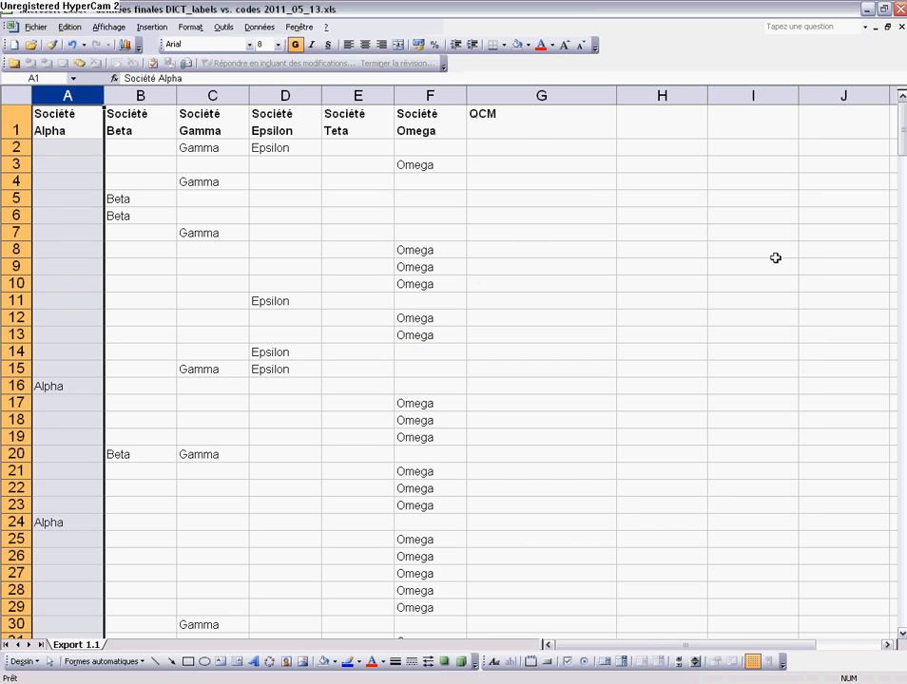
Step: Start a formula in G2 joining the Alpha, Beta and Gamma cells with slashes: =A2&"/"&B2&"/"&C2
{"action": "left_click", "coordinate": [528, 147]}
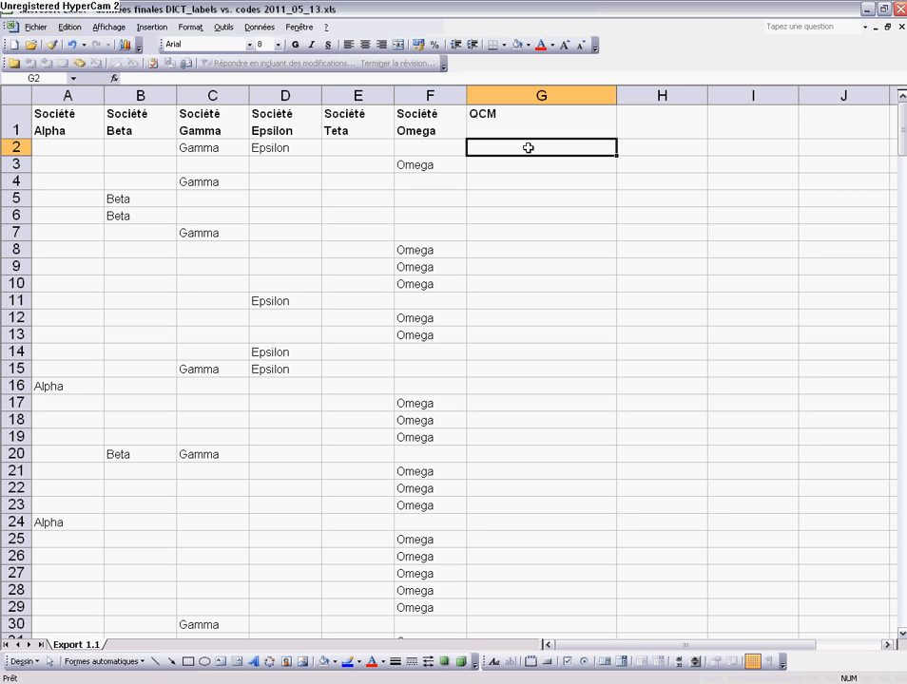
{"action": "left_click", "coordinate": [208, 147]}
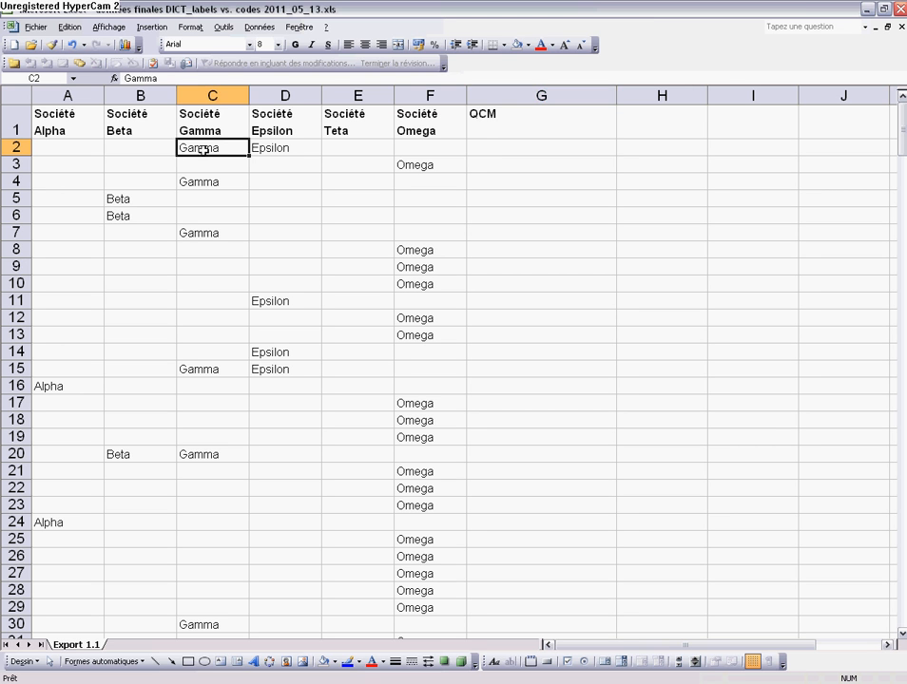
{"action": "left_click", "coordinate": [473, 148]}
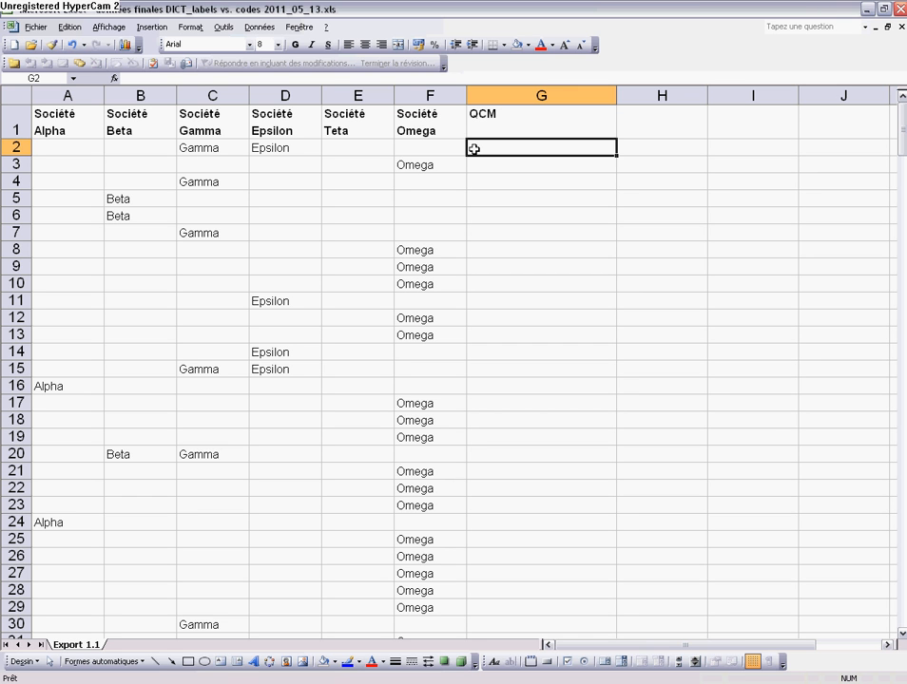
{"action": "type", "text": "="}
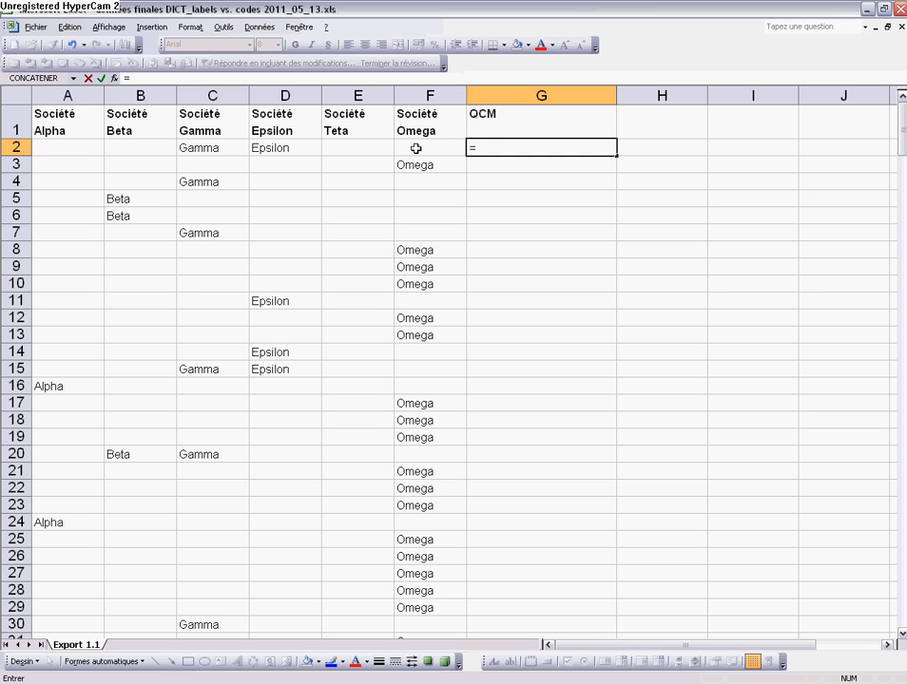
{"action": "left_click", "coordinate": [87, 147]}
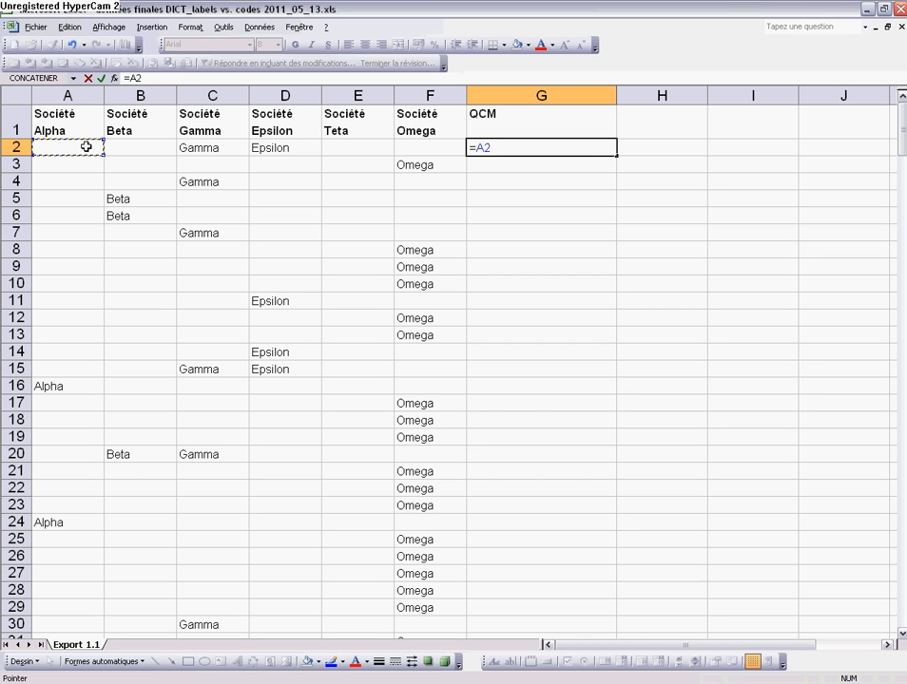
{"action": "left_click", "coordinate": [154, 78]}
{"action": "type", "text": "&\"/\"&"}
{"action": "left_click", "coordinate": [153, 148]}
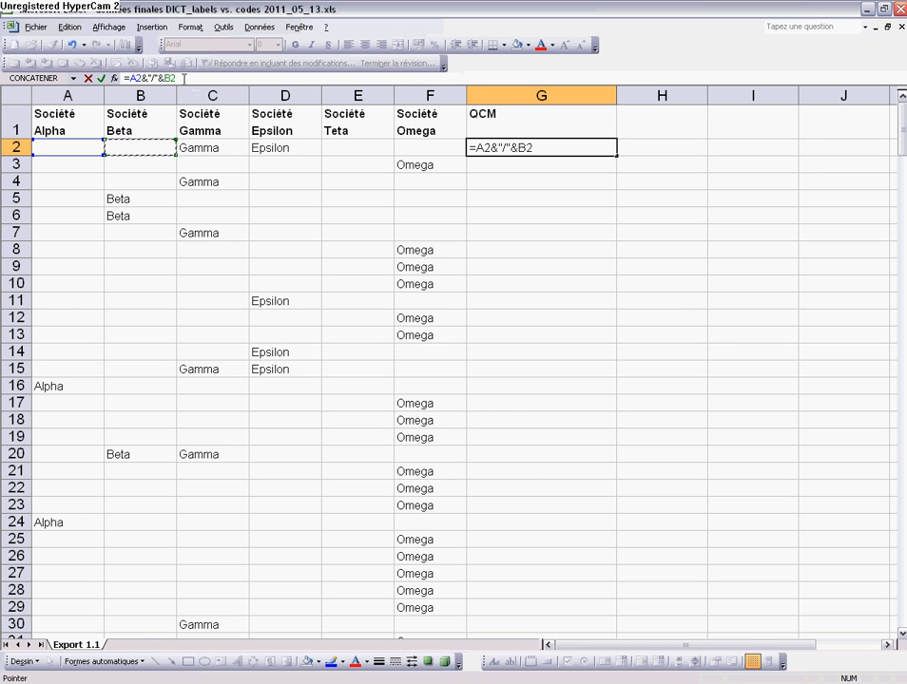
{"action": "type", "text": "&\"/\"&"}
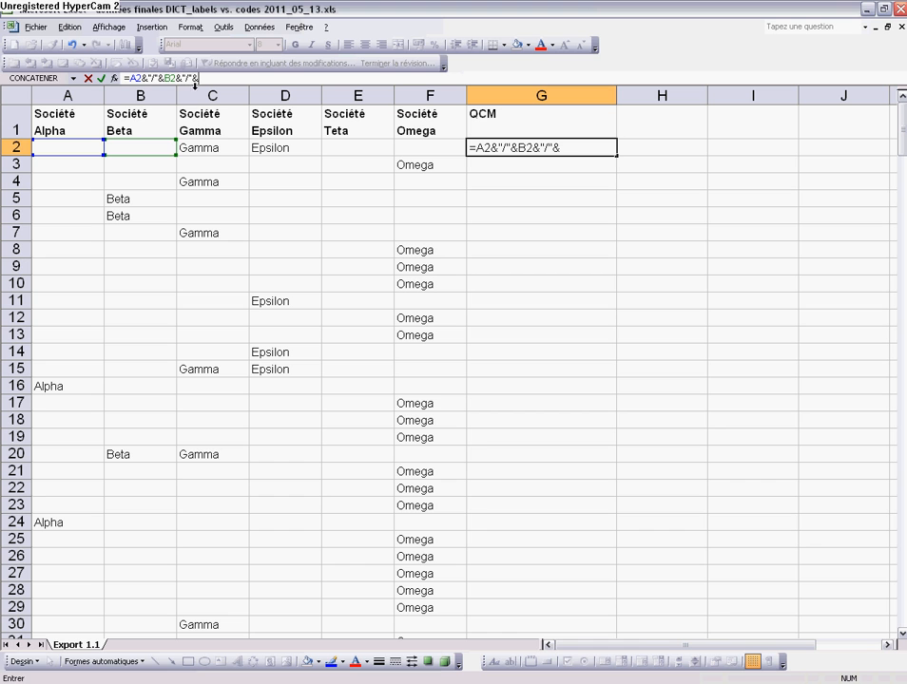
{"action": "left_click", "coordinate": [214, 147]}
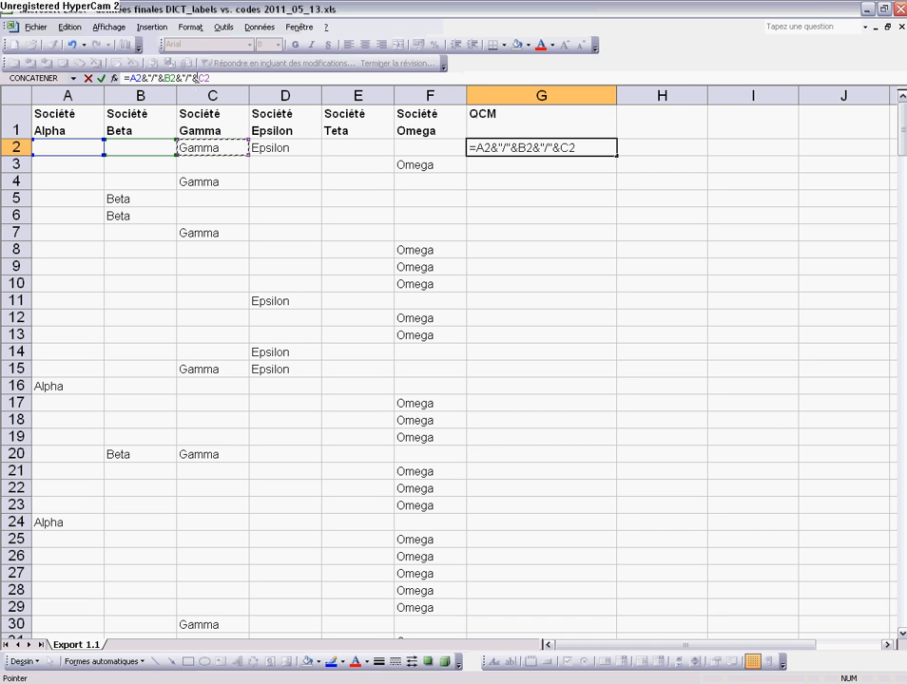
Step: Extend the G2 formula with the Epsilon, Teta and Omega cells, &"/"&D2&"/"&E2&"/"&F2, and confirm it
{"action": "type", "text": "&\"/\"&"}
{"action": "left_click", "coordinate": [283, 145]}
{"action": "type", "text": "&\"/\"&"}
{"action": "left_click", "coordinate": [347, 146]}
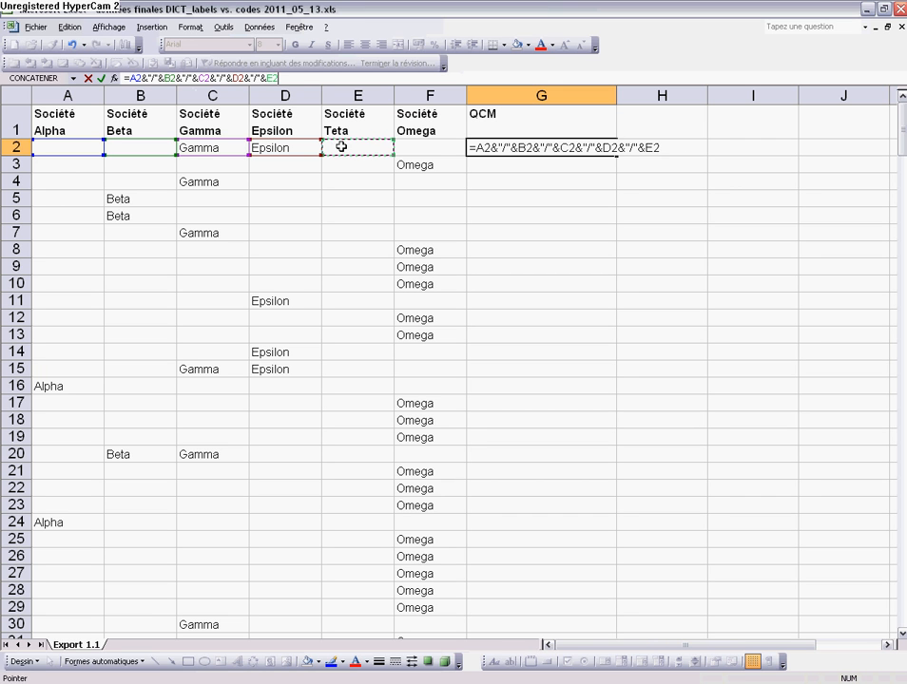
{"action": "type", "text": "&\"/\"&"}
{"action": "left_click", "coordinate": [410, 145]}
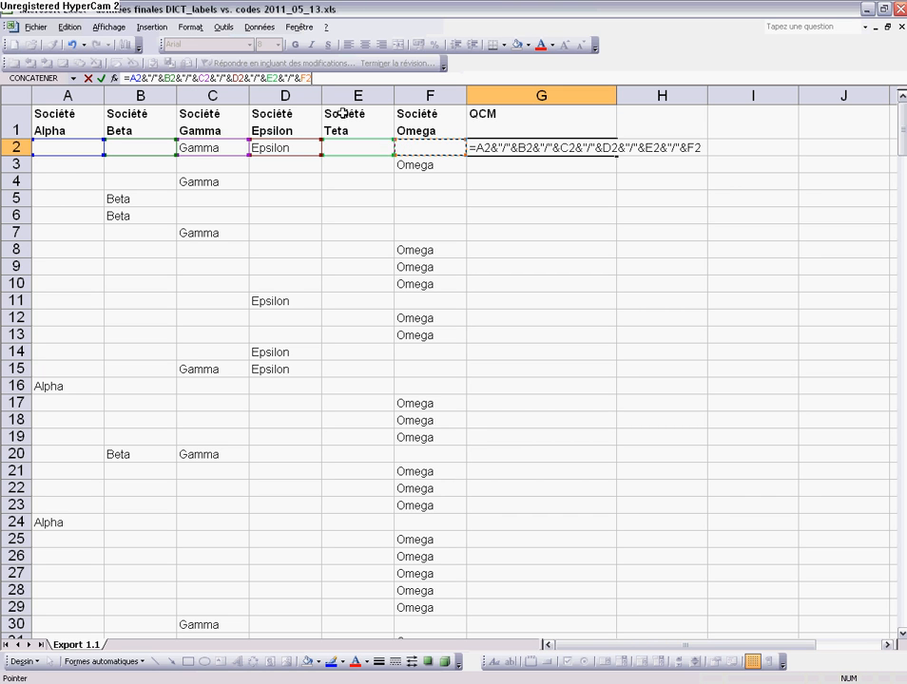
{"action": "left_click", "coordinate": [166, 78]}
{"action": "double_click", "coordinate": [289, 77]}
{"action": "double_click", "coordinate": [295, 78]}
{"action": "key", "text": "Return"}
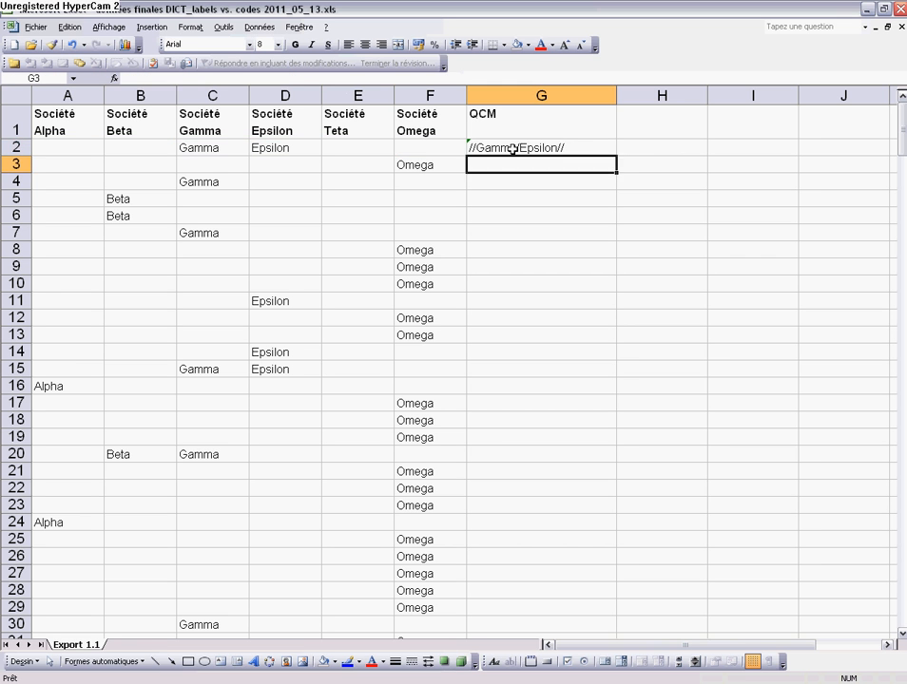
Step: Fill the G2 formula down the QCM column to row 301
{"action": "left_click", "coordinate": [557, 148]}
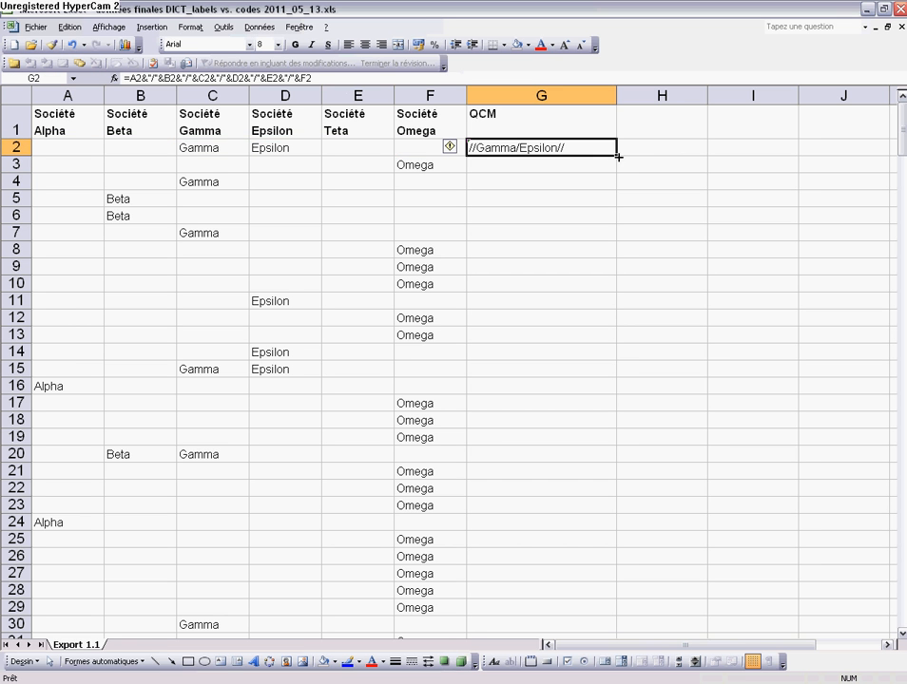
{"action": "left_click_drag", "start_coordinate": [618, 157], "coordinate": [595, 365]}
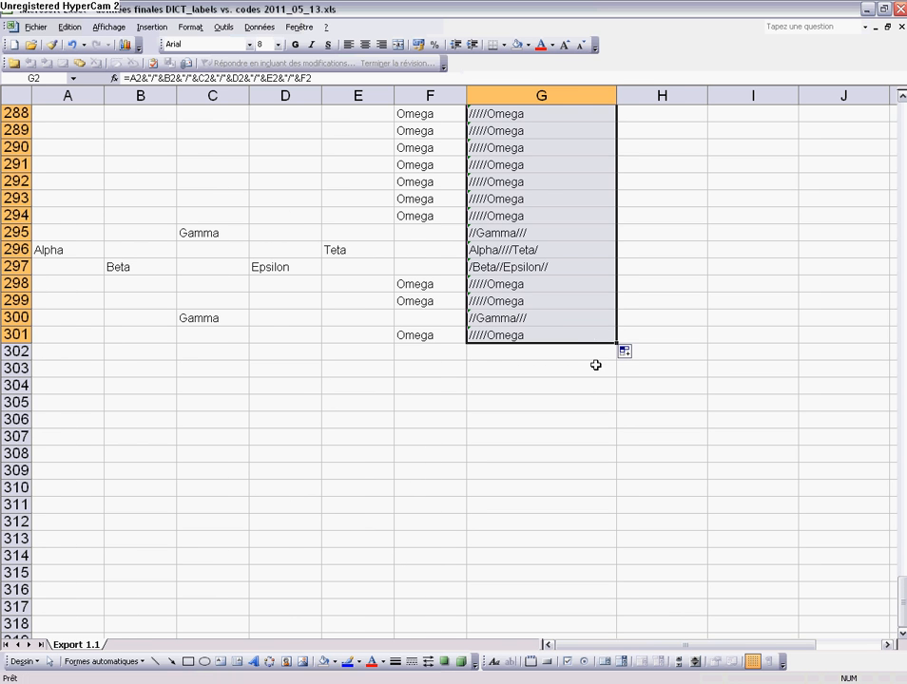
{"action": "left_click_drag", "start_coordinate": [901, 599], "coordinate": [895, 112]}
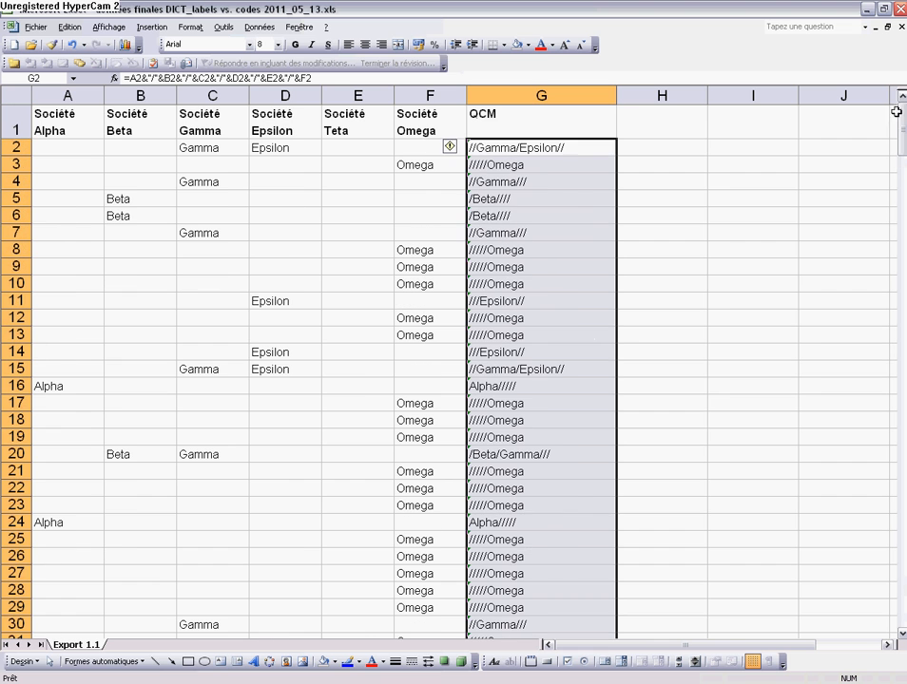
Step: Compare the joined QCM entries in rows 2, 15 and 20 with the company columns
{"action": "left_click", "coordinate": [511, 367]}
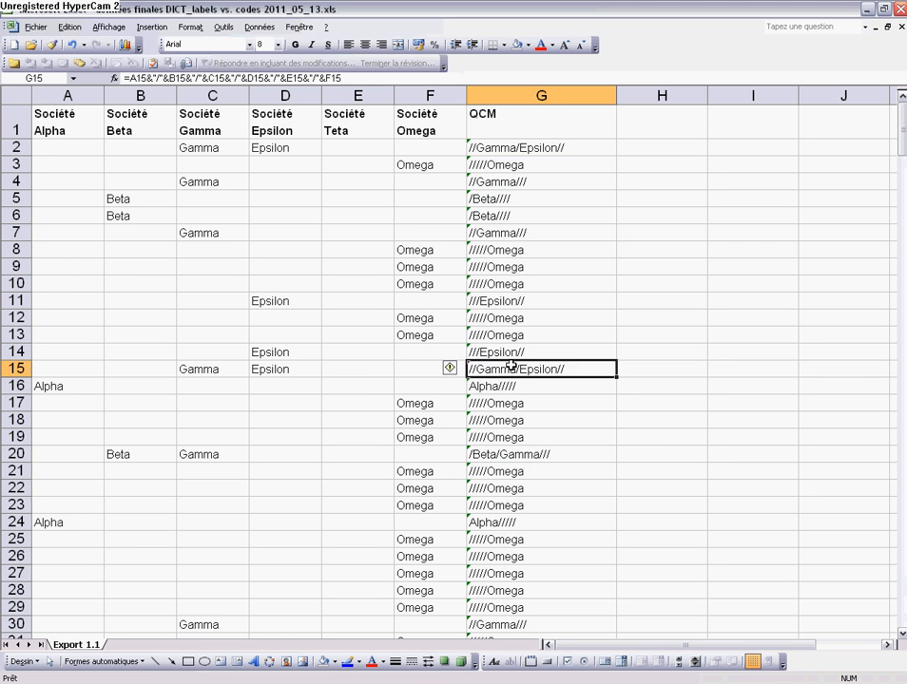
{"action": "left_click", "coordinate": [506, 149]}
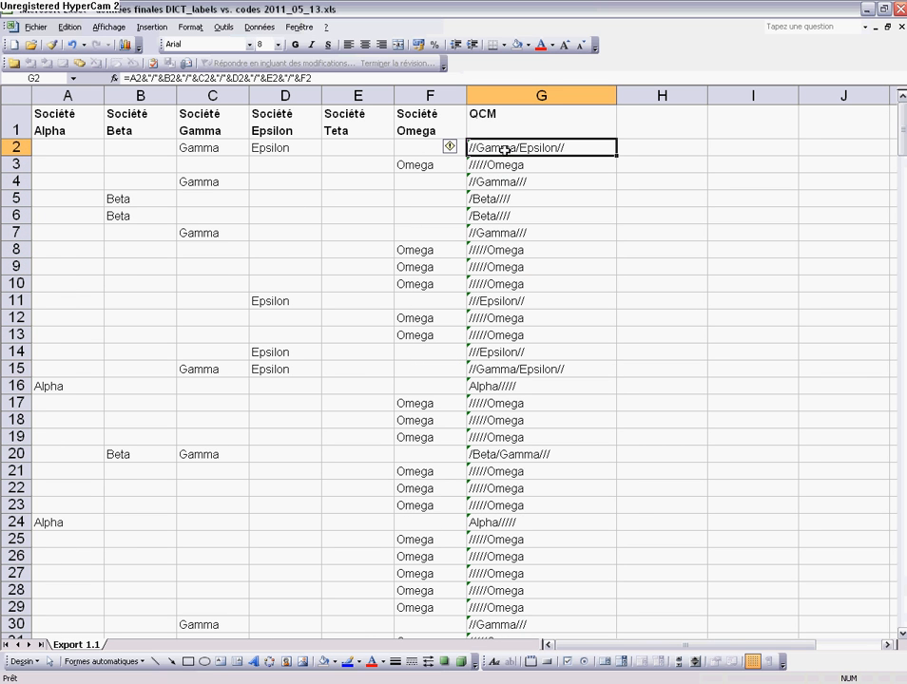
{"action": "left_click", "coordinate": [506, 455]}
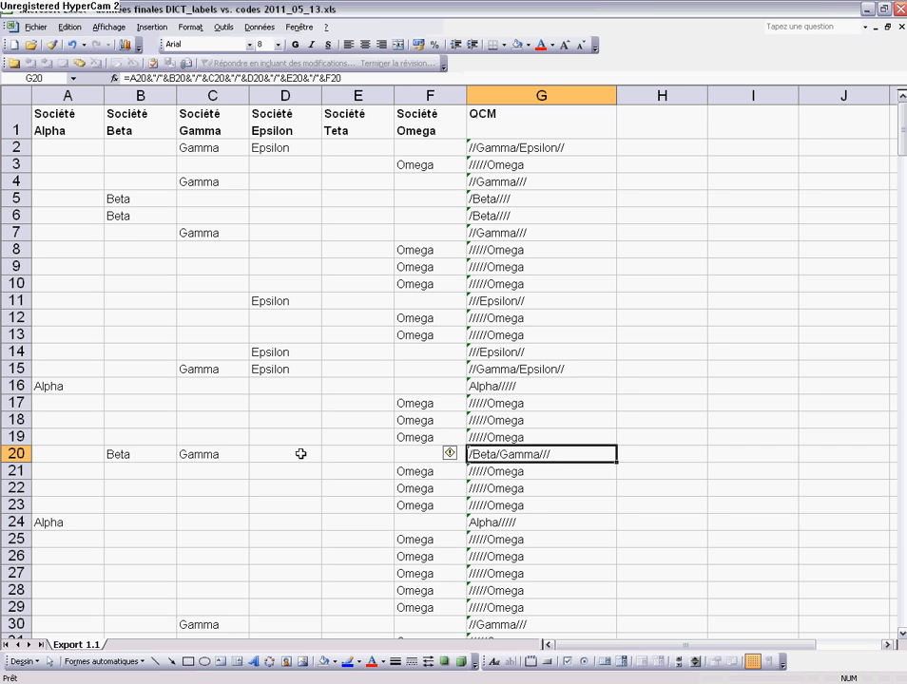
{"action": "left_click", "coordinate": [157, 454]}
{"action": "left_click", "coordinate": [213, 454]}
{"action": "left_click", "coordinate": [506, 458]}
{"action": "left_click", "coordinate": [510, 91]}
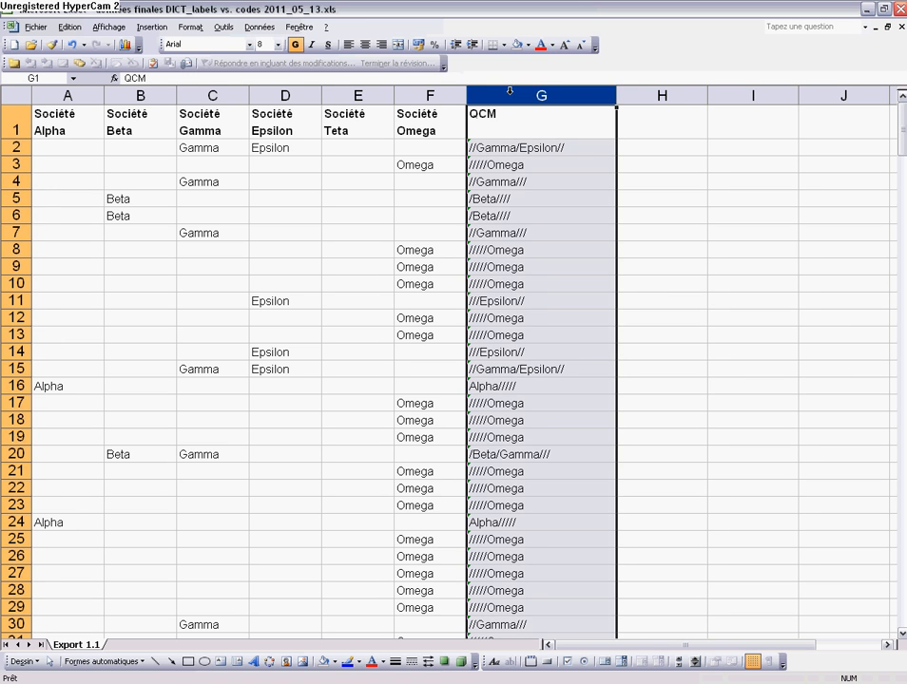
{"action": "left_click", "coordinate": [512, 368]}
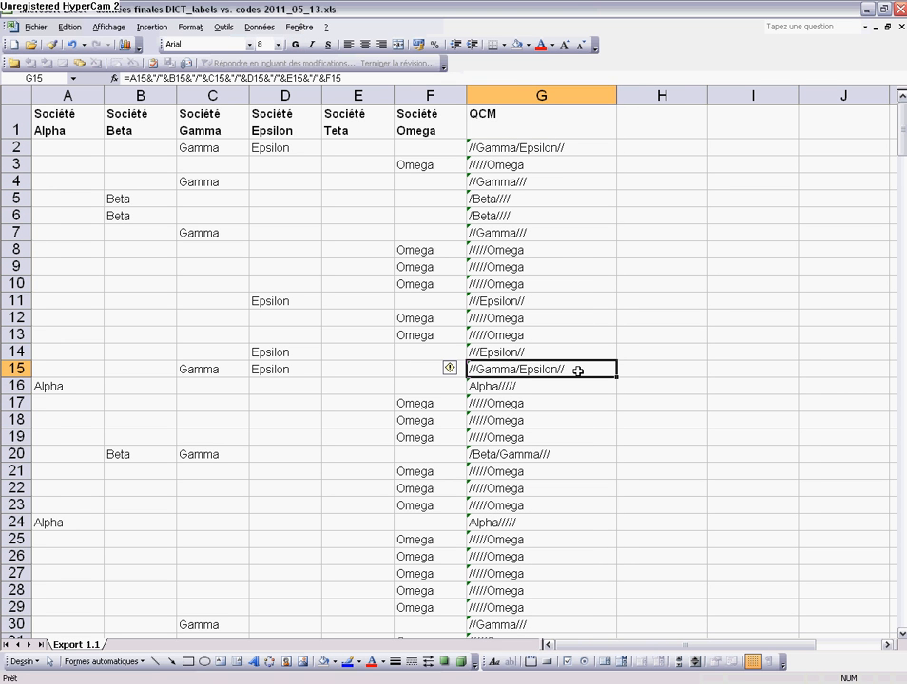
Step: Copy the whole QCM column
{"action": "left_click", "coordinate": [520, 89]}
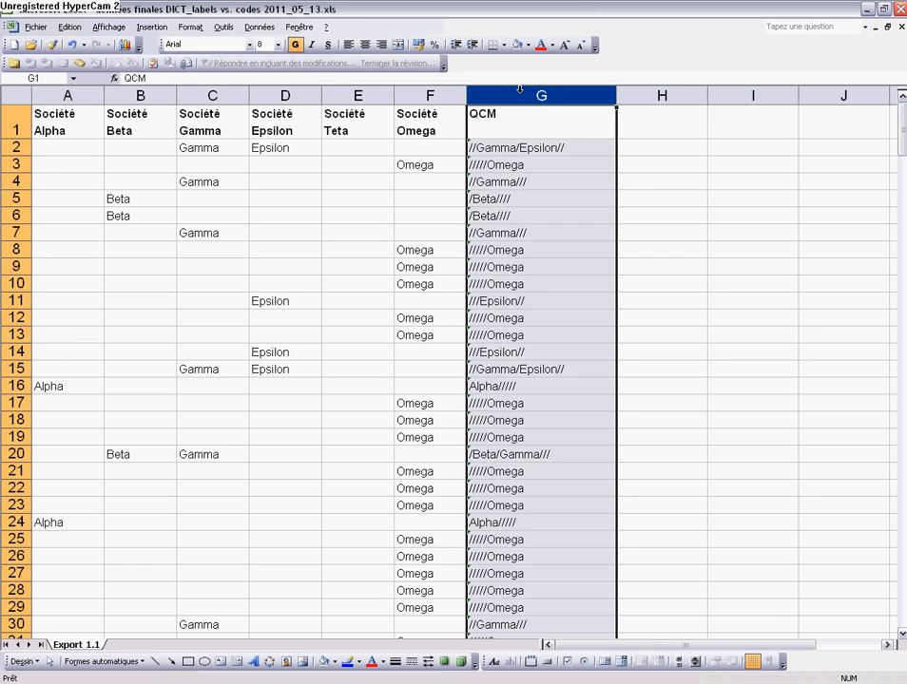
{"action": "key", "text": "ctrl+c"}
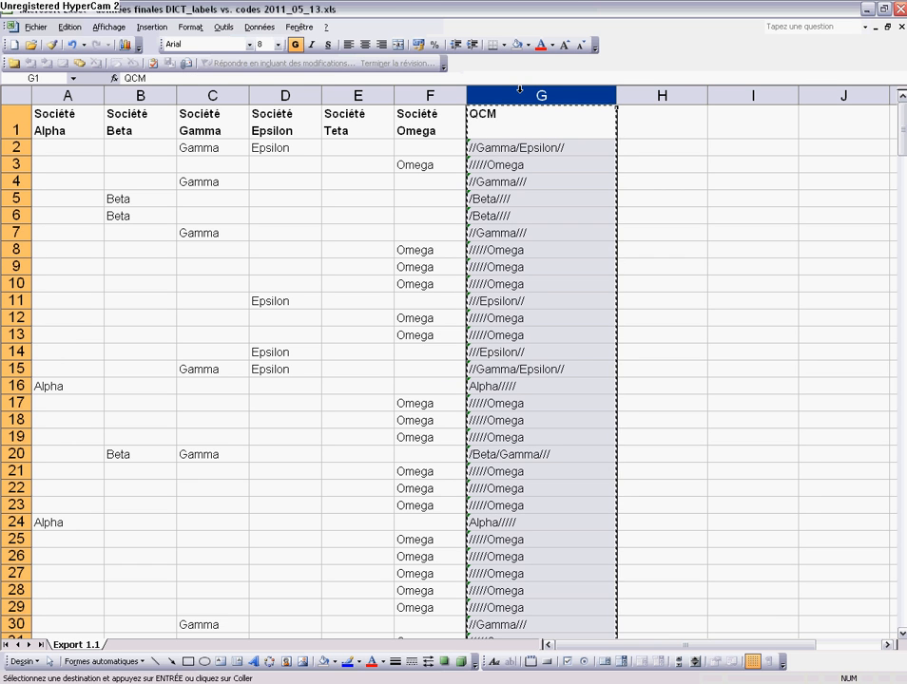
{"action": "left_click", "coordinate": [70, 26]}
{"action": "left_click", "coordinate": [89, 61]}
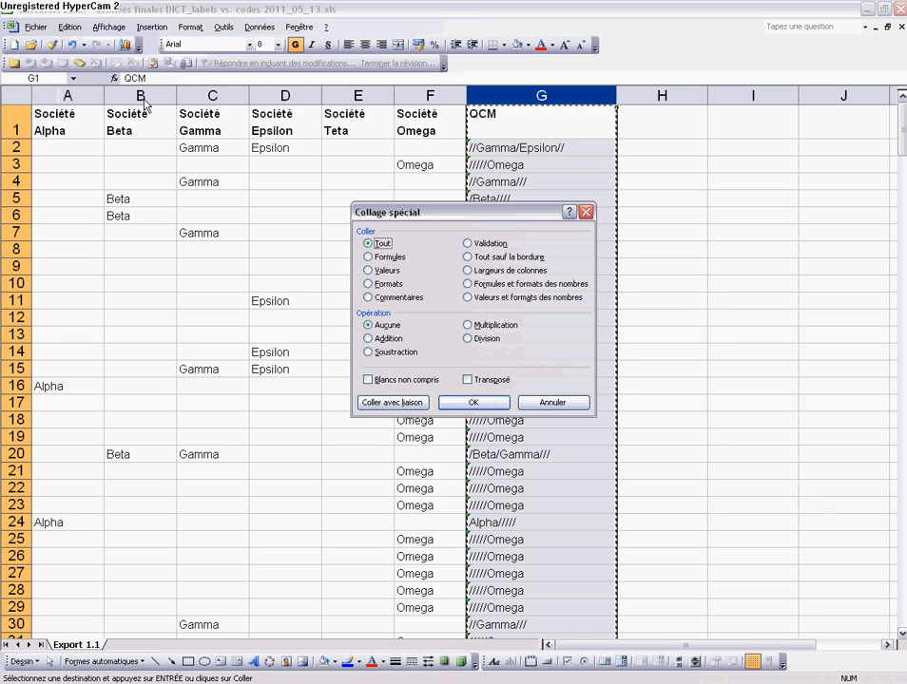
{"action": "left_click", "coordinate": [377, 271]}
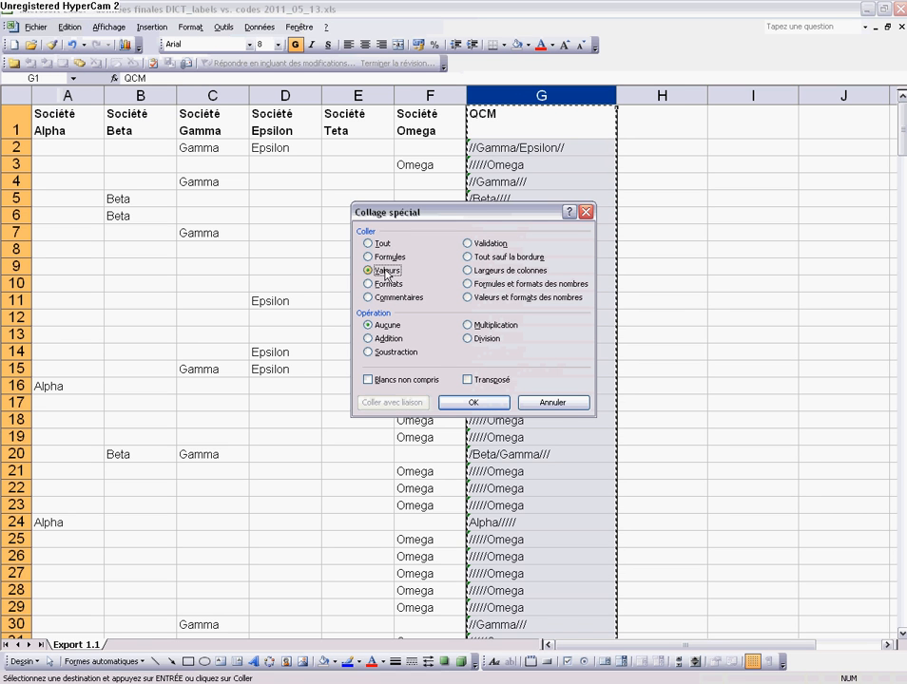
{"action": "left_click", "coordinate": [543, 404]}
{"action": "left_click", "coordinate": [501, 164]}
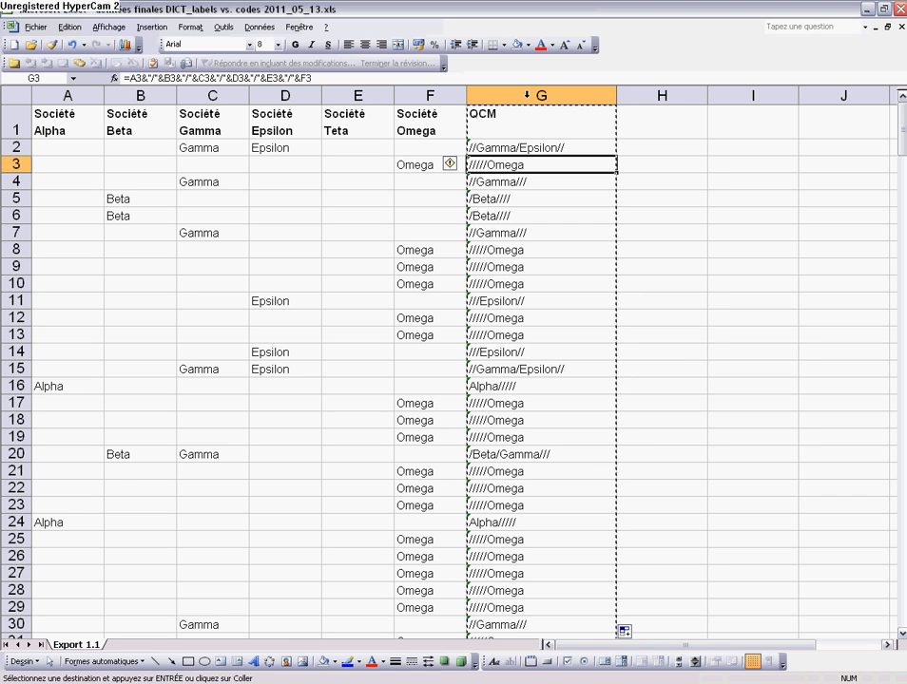
Step: Paste the copied QCM column over itself as values only and end copy mode
{"action": "left_click", "coordinate": [480, 95]}
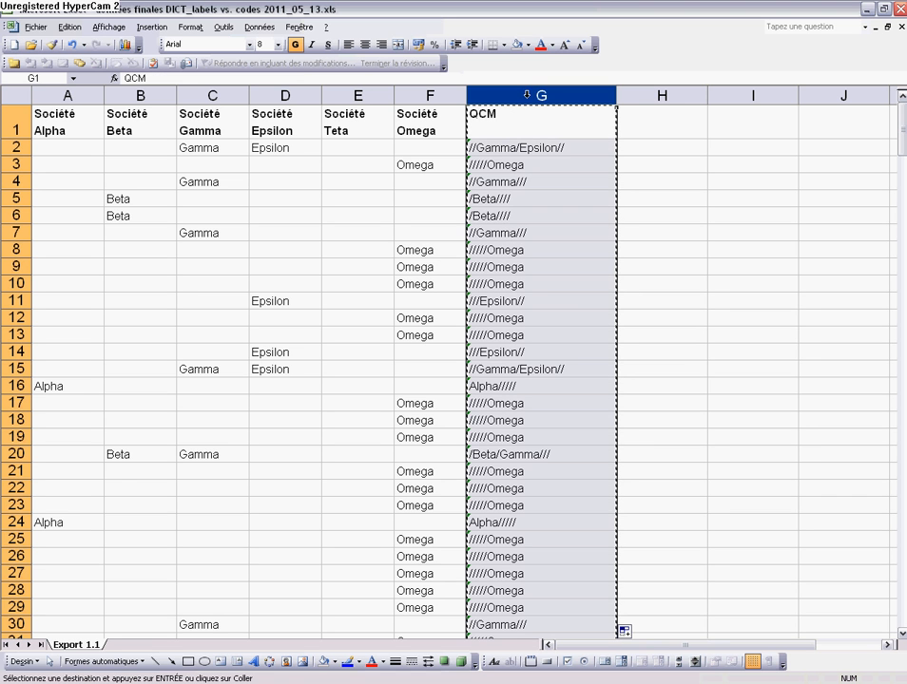
{"action": "left_click", "coordinate": [70, 26]}
{"action": "left_click", "coordinate": [90, 59]}
{"action": "left_click", "coordinate": [401, 272]}
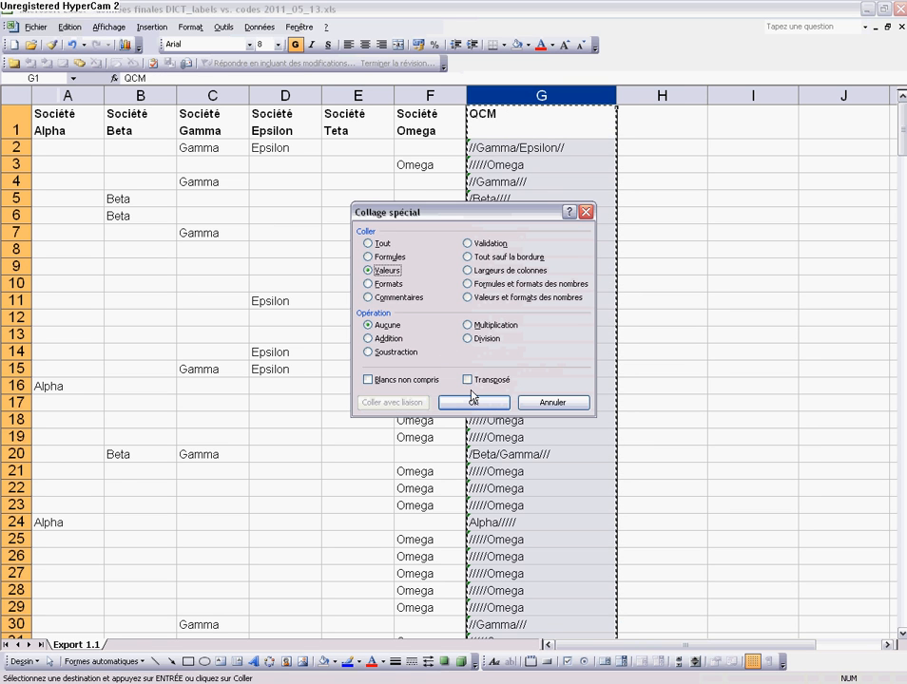
{"action": "left_click", "coordinate": [471, 400]}
{"action": "key", "text": "Escape"}
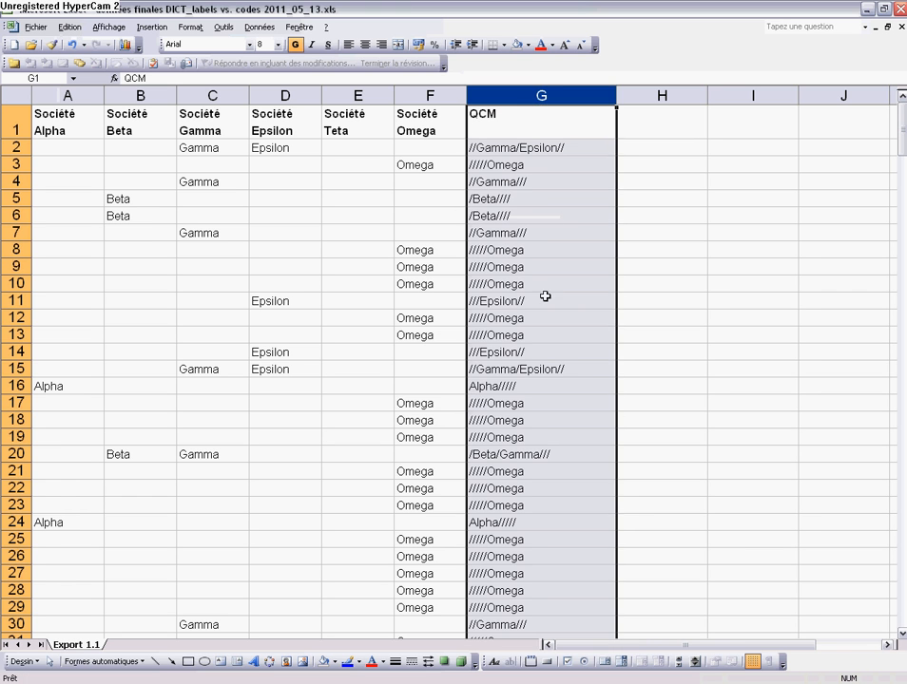
Step: Check the contents of the QCM cells from row 4 to row 15 for plain text instead of formulas
{"action": "left_click", "coordinate": [530, 182]}
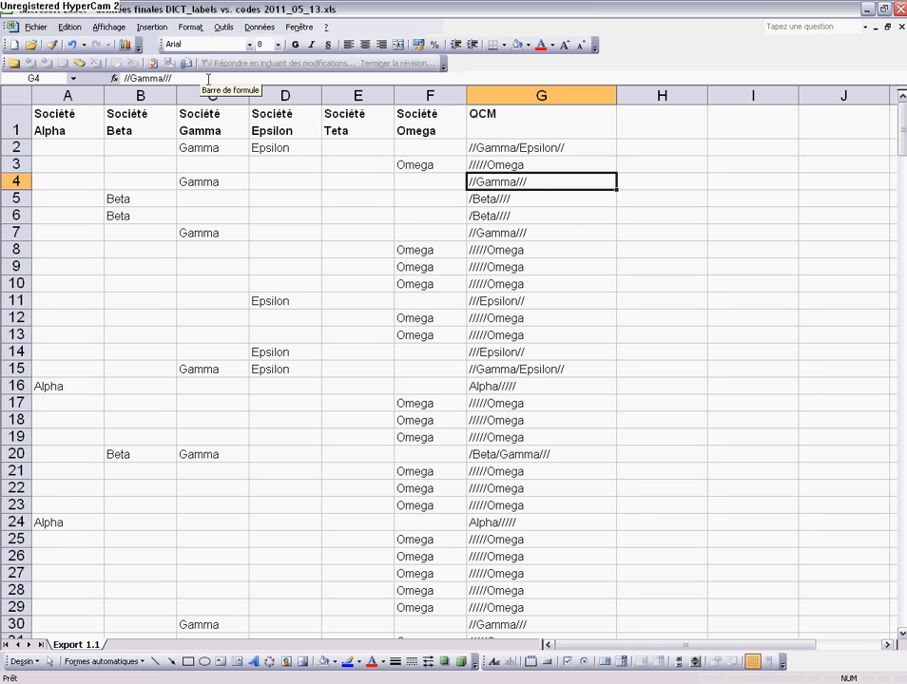
{"action": "key", "text": "Down"}
{"action": "key", "text": "Down"}
{"action": "key", "text": "Down"}
{"action": "key", "text": "Down"}
{"action": "key", "text": "Down"}
{"action": "key", "text": "Down"}
{"action": "key", "text": "Down"}
{"action": "key", "text": "Down"}
{"action": "key", "text": "Down"}
{"action": "key", "text": "Down"}
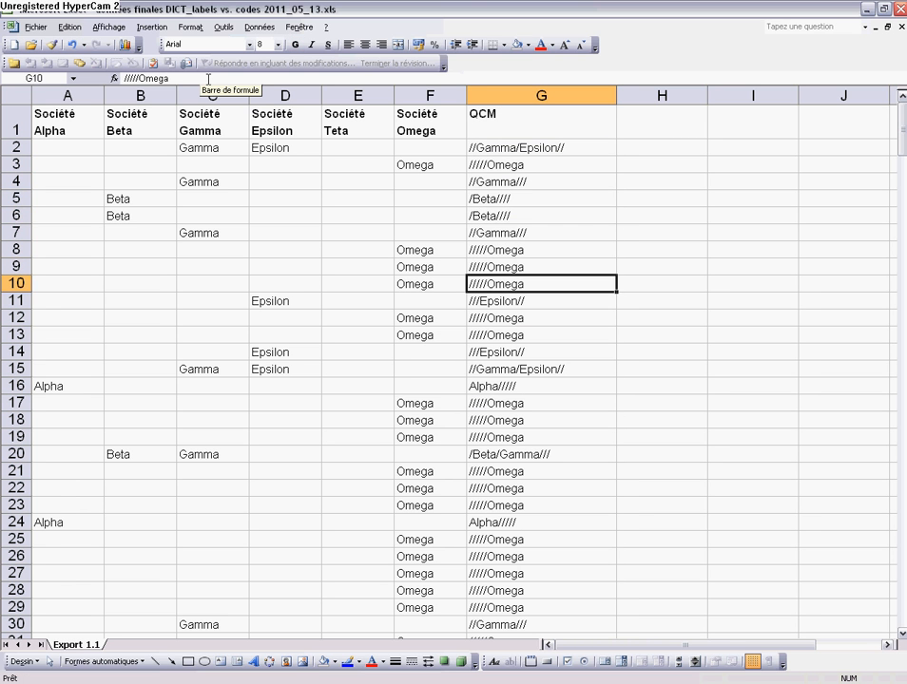
{"action": "key", "text": "Down"}
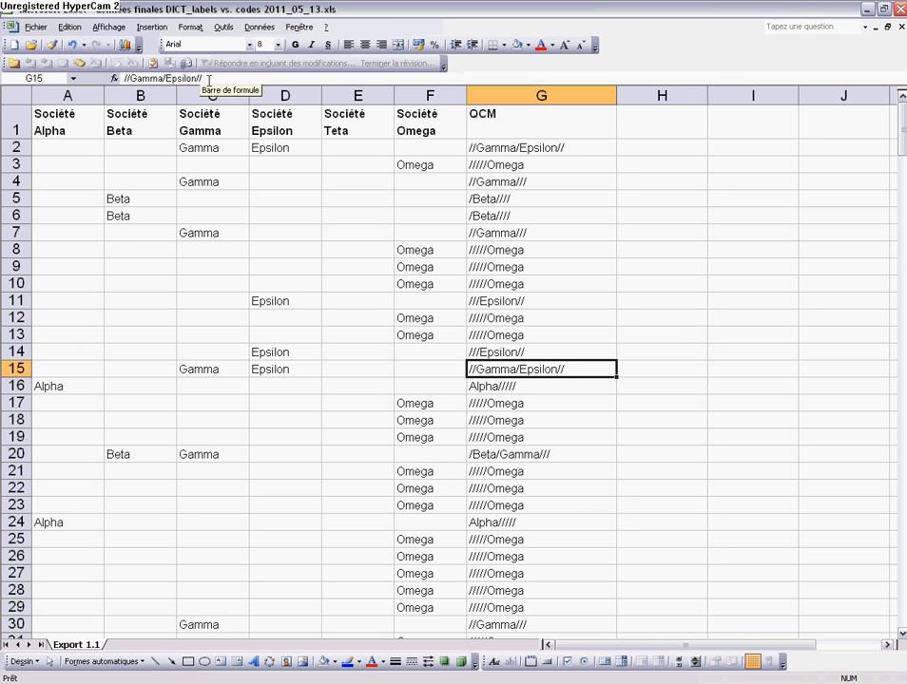
{"action": "left_click", "coordinate": [21, 369]}
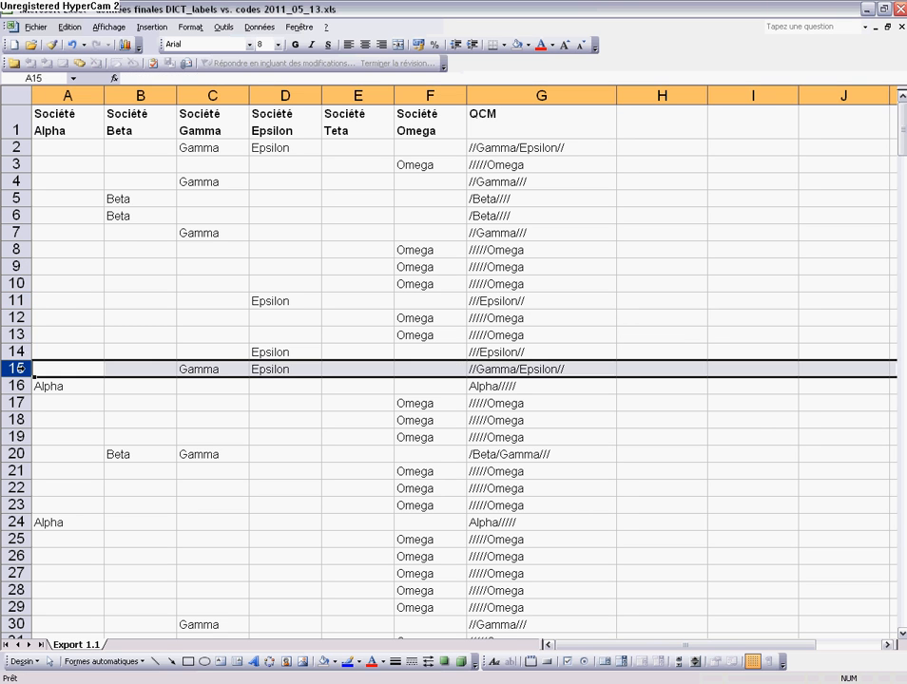
{"action": "left_click", "coordinate": [509, 367]}
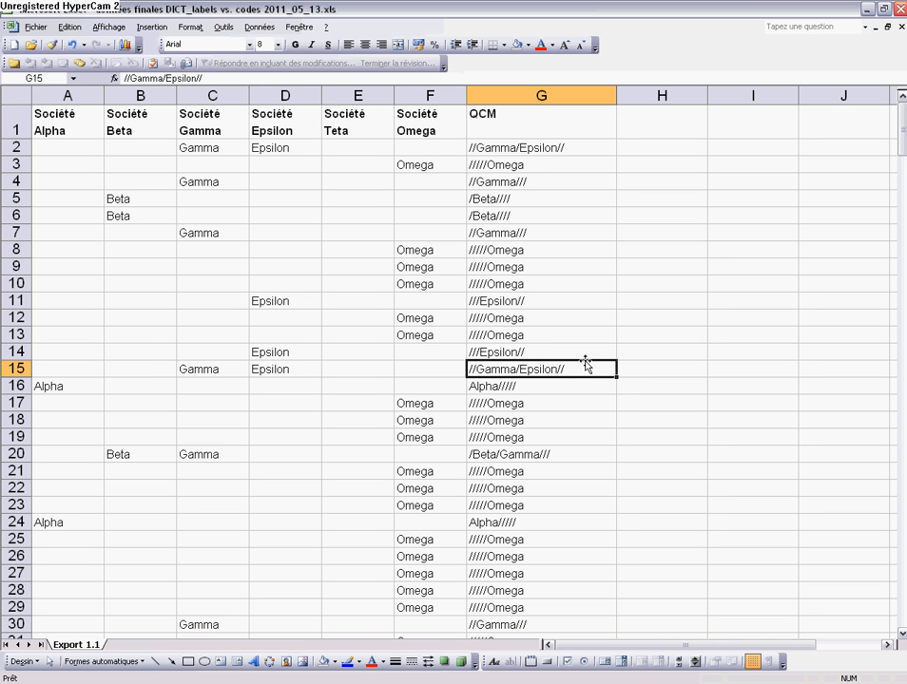
{"action": "left_click", "coordinate": [534, 95]}
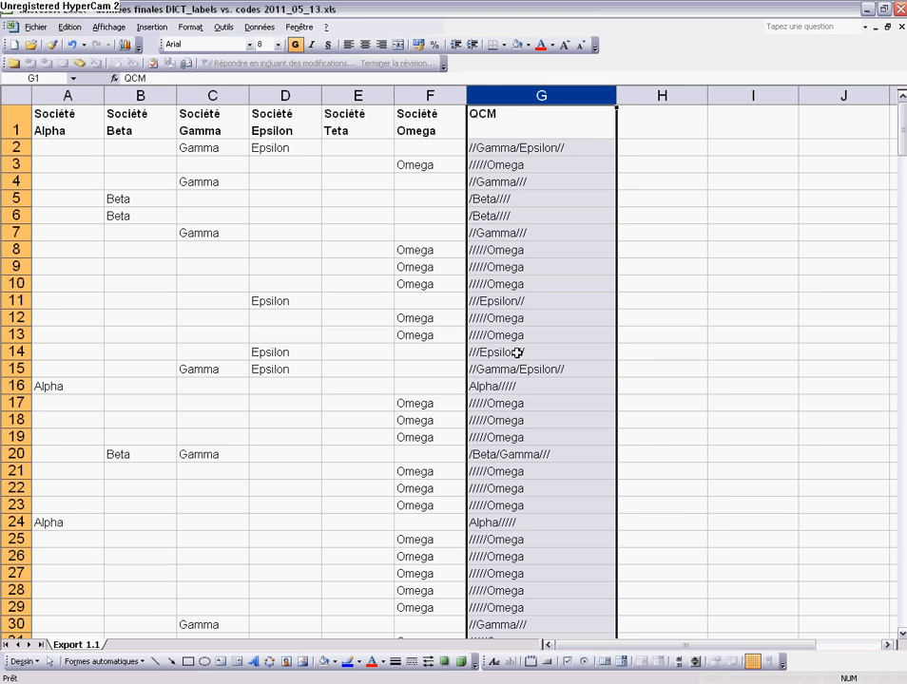